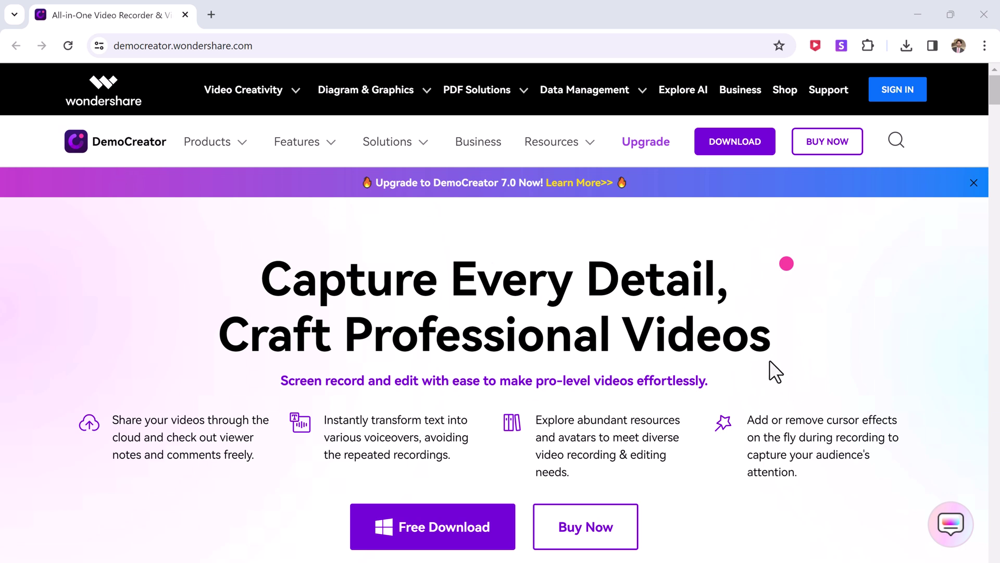
- Browse the home screen features and show the scheduled recording description
scroll(769, 359, down, 3)
scroll(773, 370, down, 6)
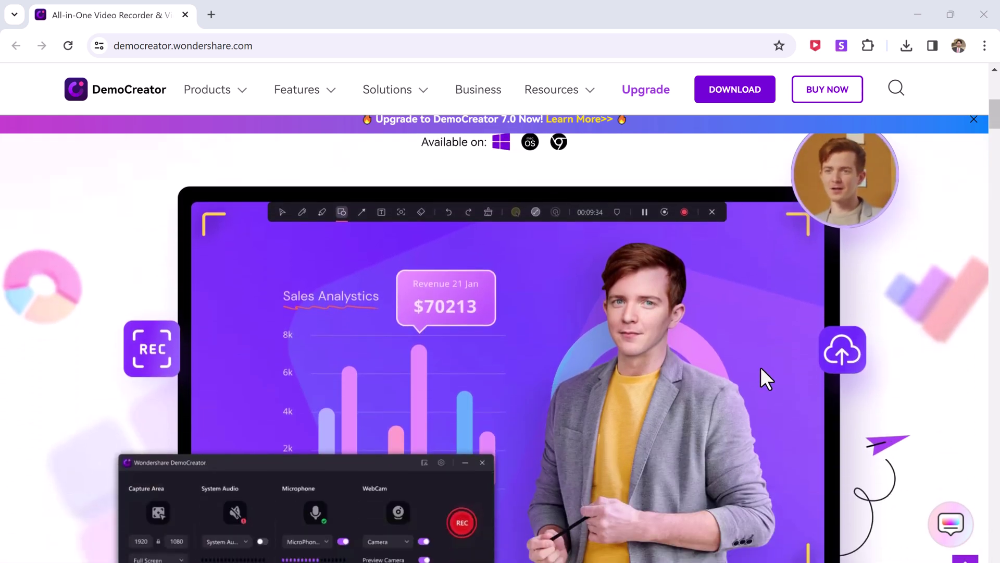
scroll(763, 375, down, 1)
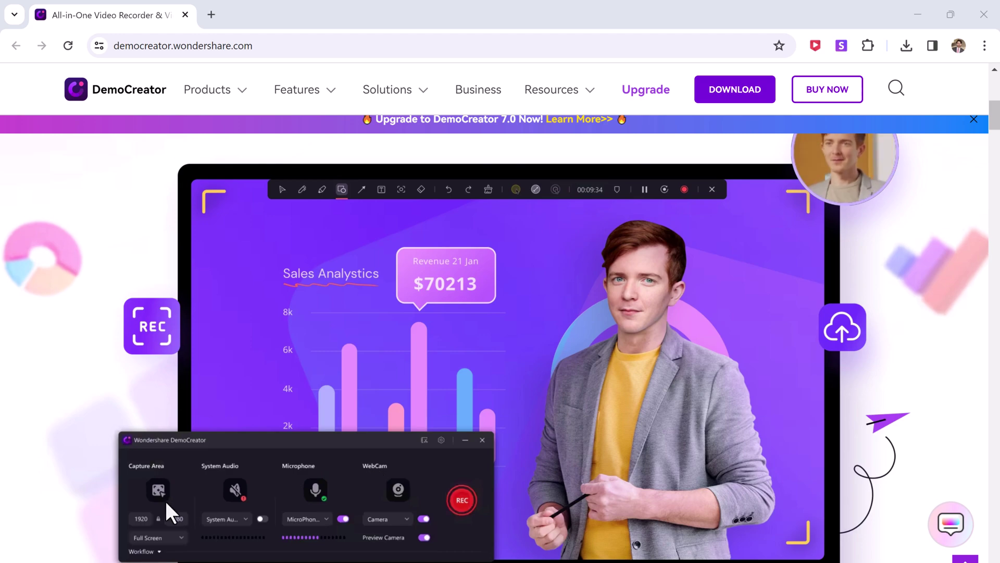
scroll(716, 388, down, 11)
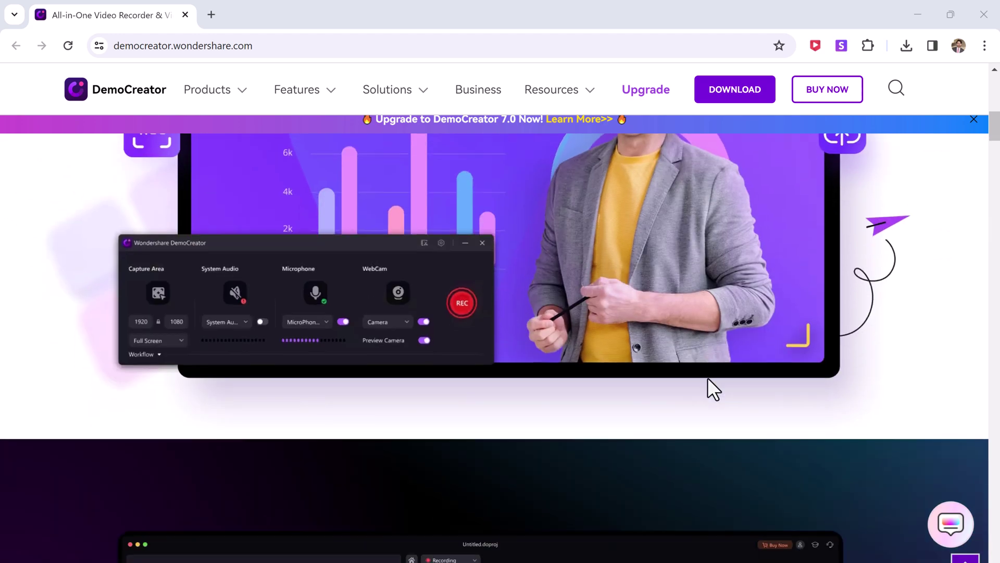
scroll(511, 451, down, 10)
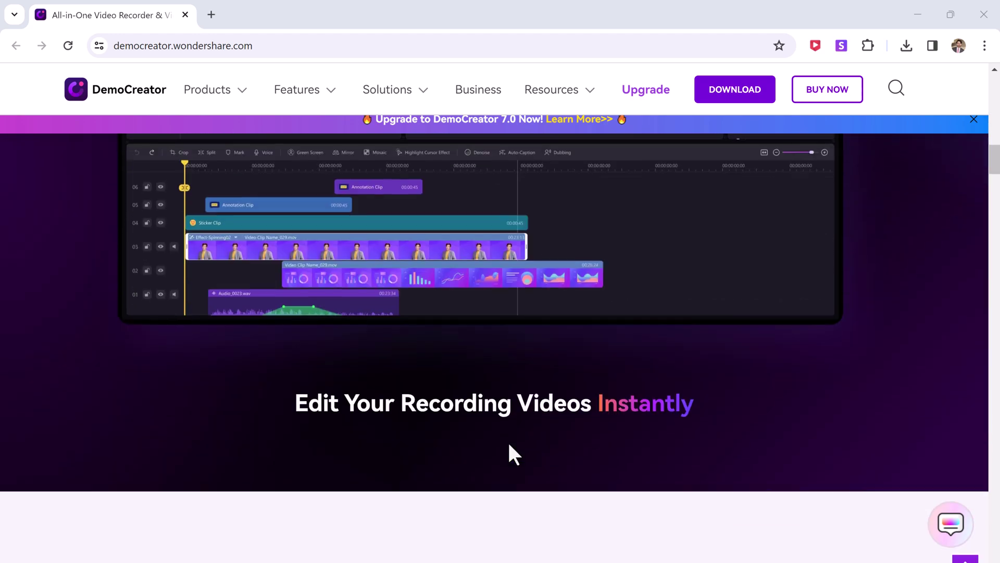
scroll(508, 444, down, 1)
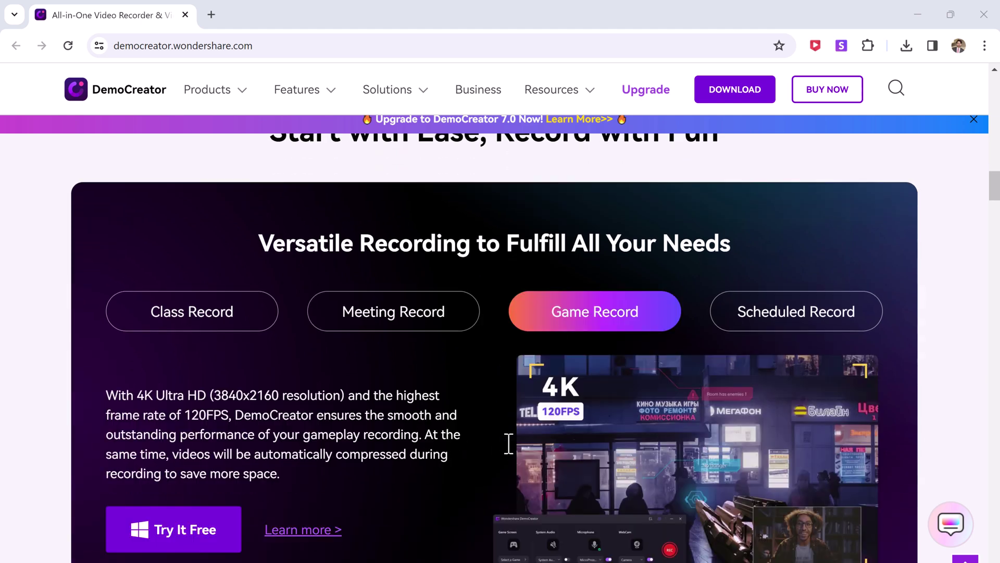
scroll(508, 408, down, 1)
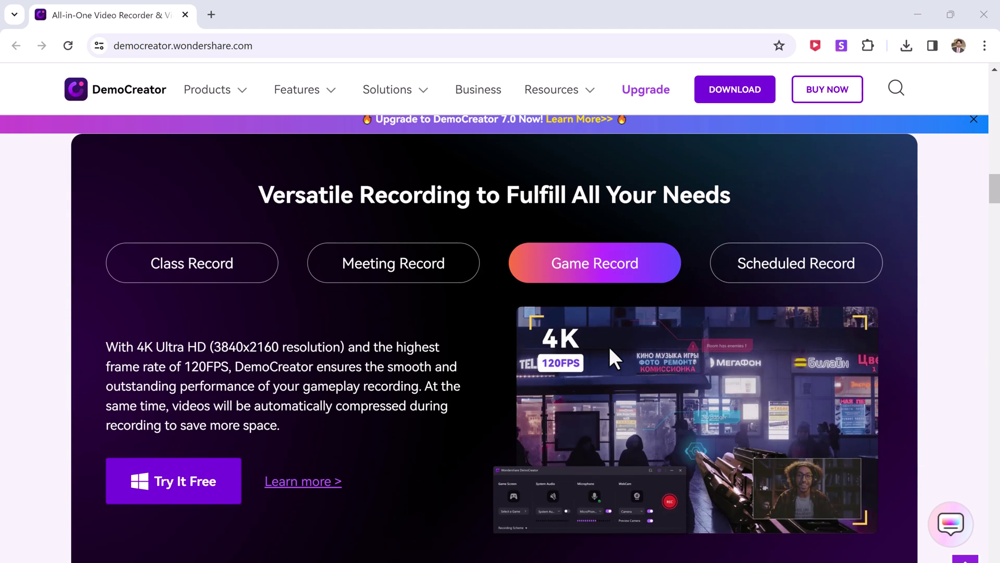
click(790, 275)
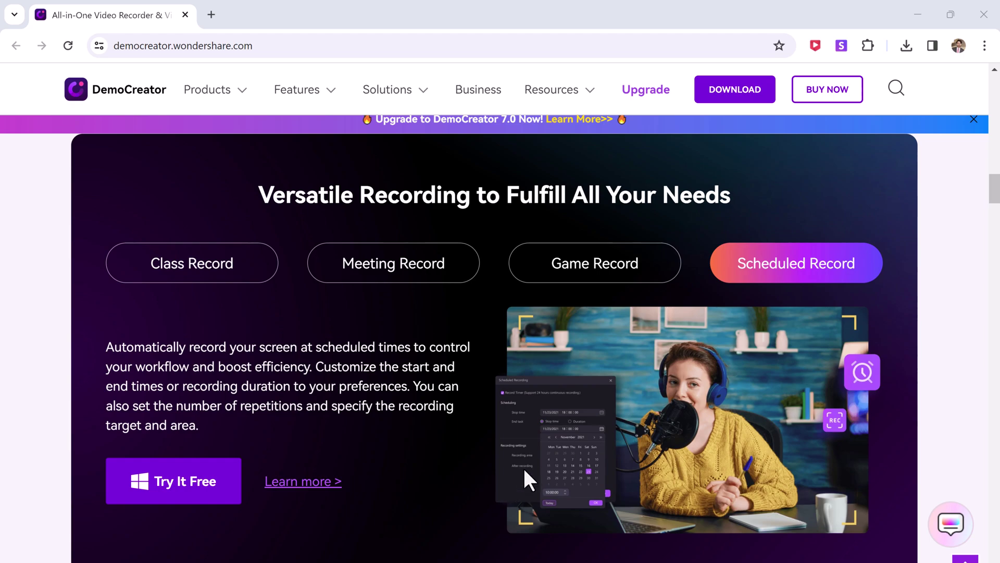
- Scroll through the remaining features, then start a New Recording
scroll(584, 455, down, 12)
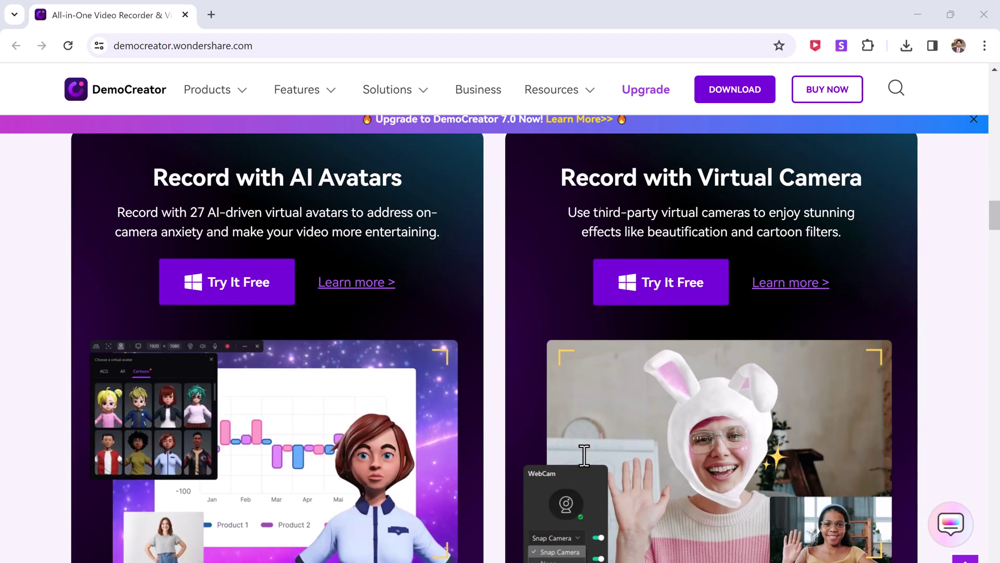
scroll(584, 455, down, 15)
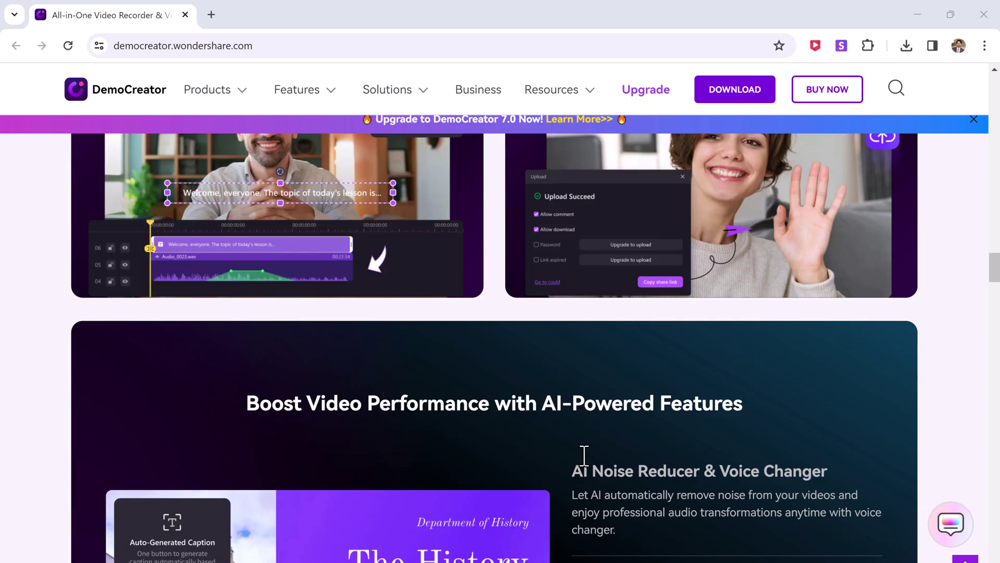
scroll(584, 454, down, 9)
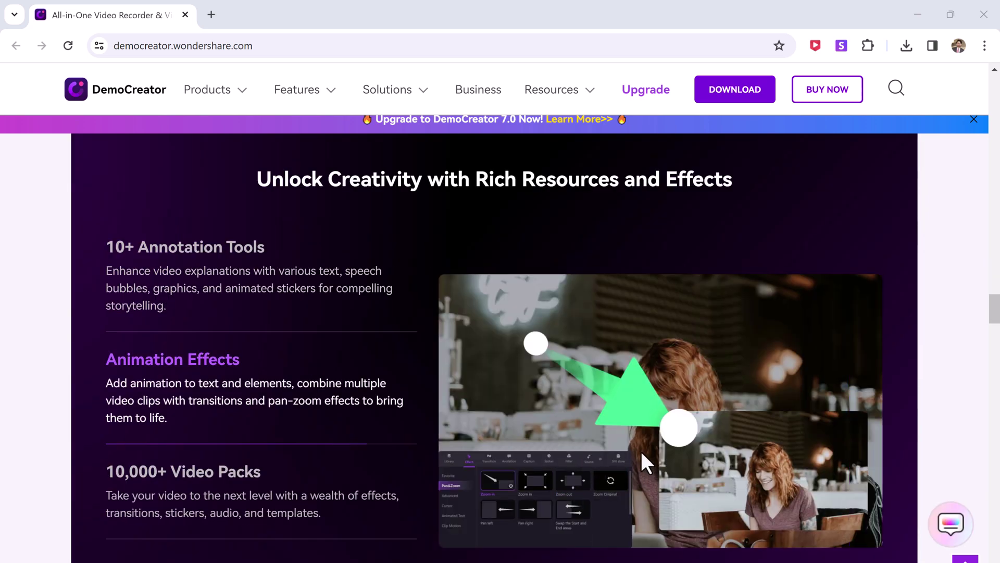
scroll(565, 445, down, 10)
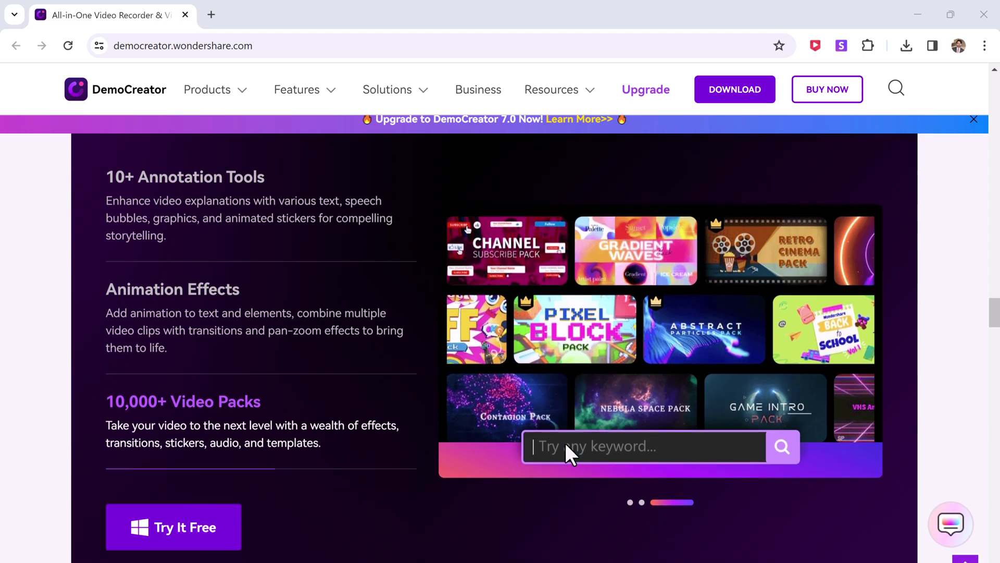
scroll(568, 441, up, 20)
scroll(568, 440, up, 10)
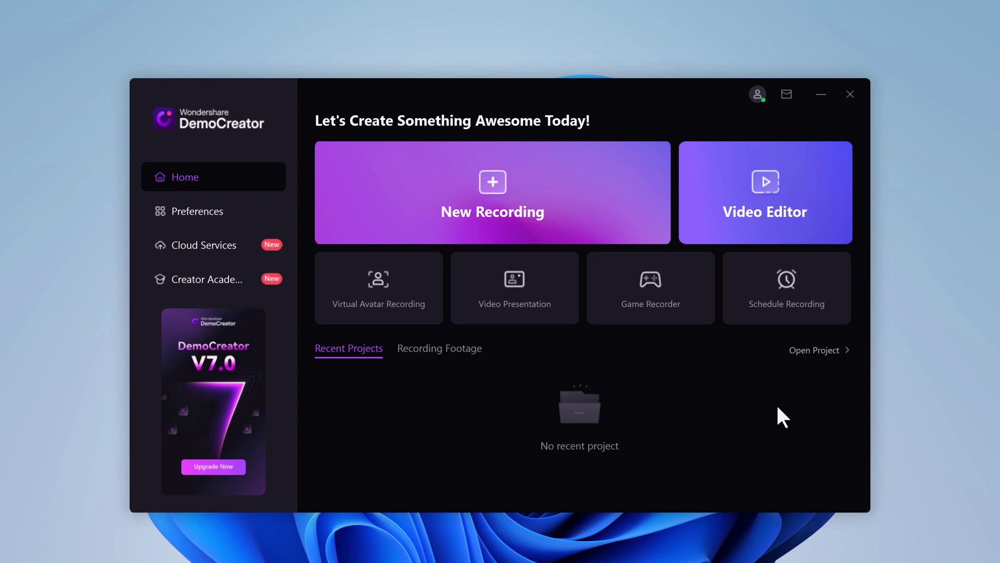
click(530, 229)
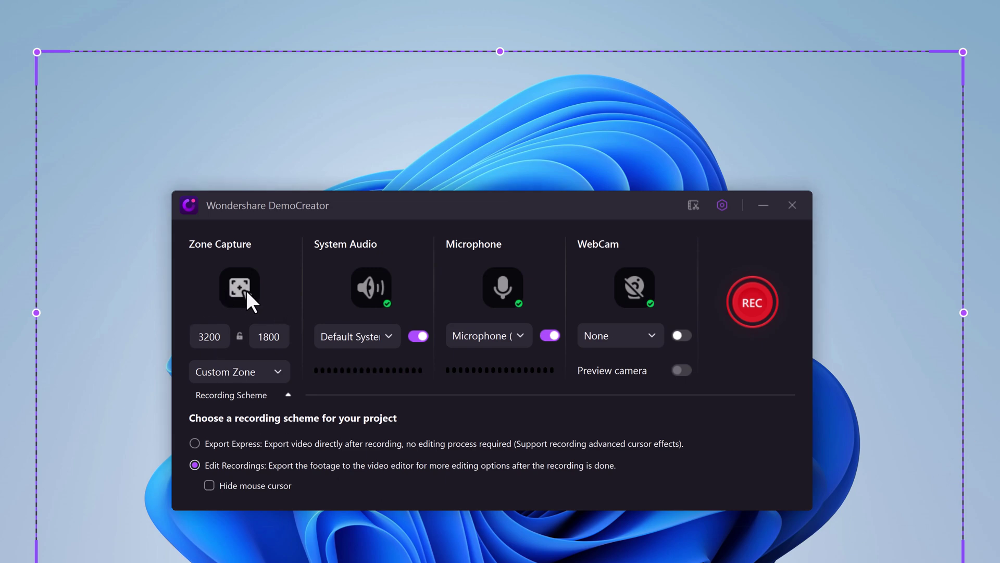
- Try Full HD and 2K capture sizes, settling on full screen at 3456x2160
click(277, 367)
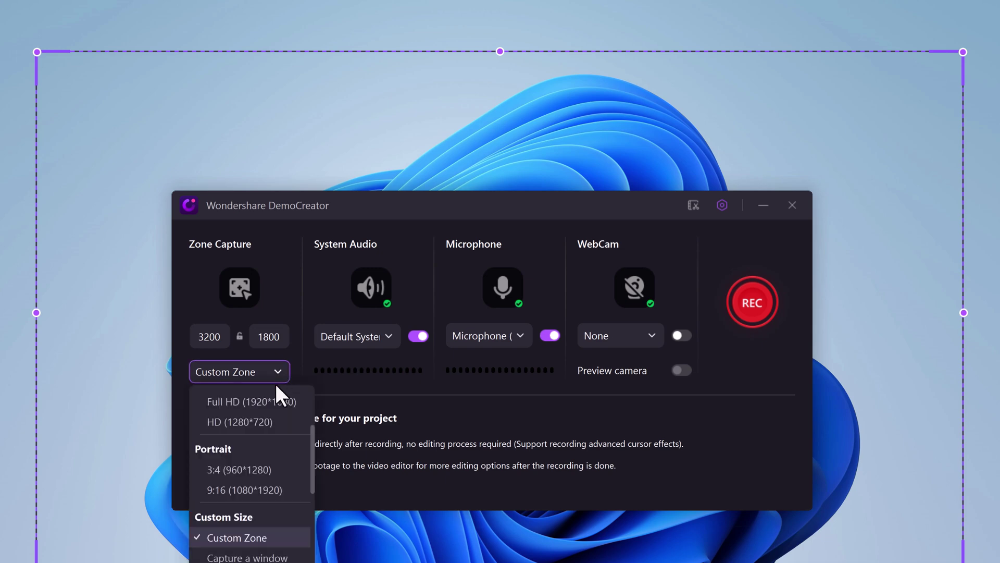
click(274, 405)
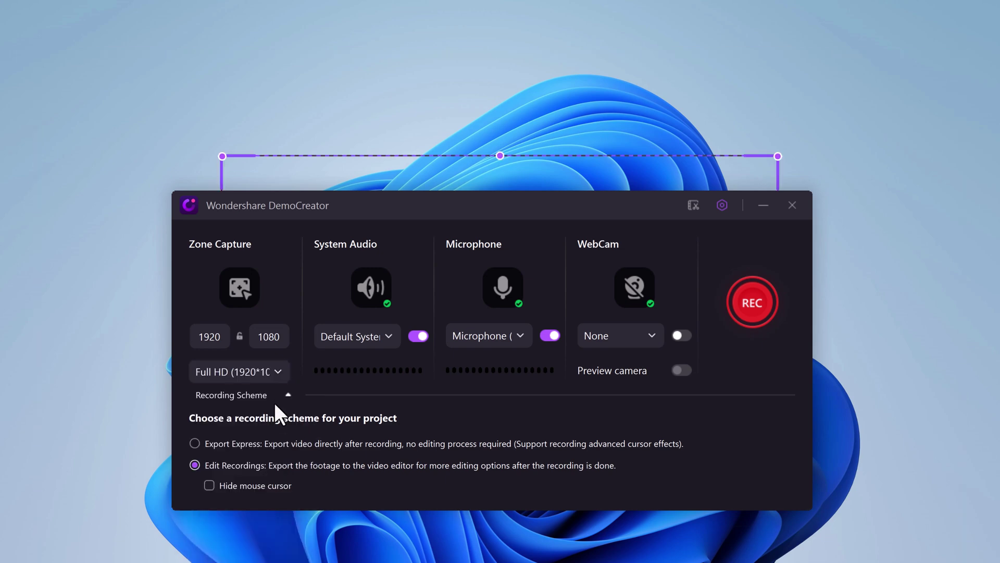
click(277, 373)
scroll(270, 406, up, 3)
scroll(268, 422, down, 1)
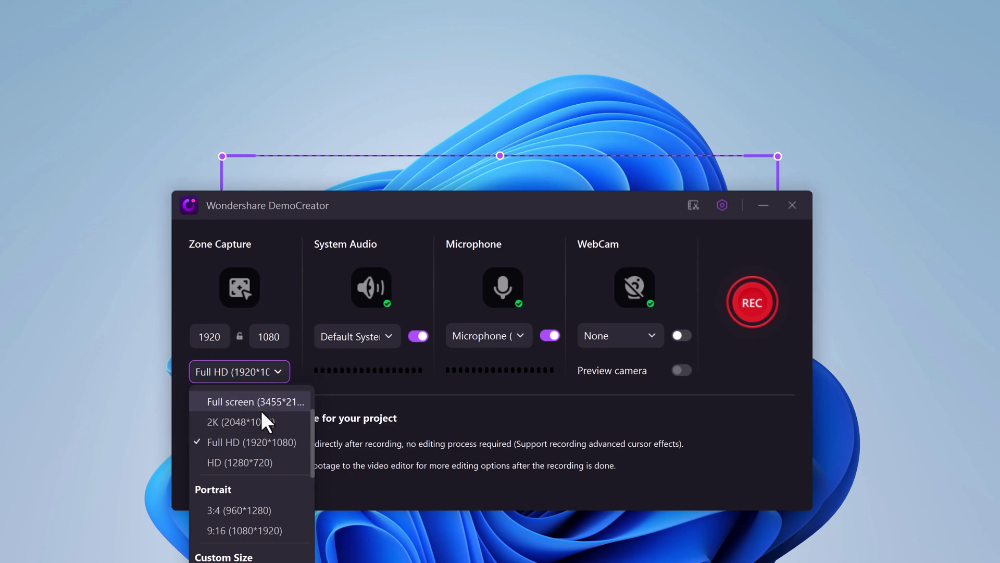
click(262, 417)
click(270, 373)
click(268, 402)
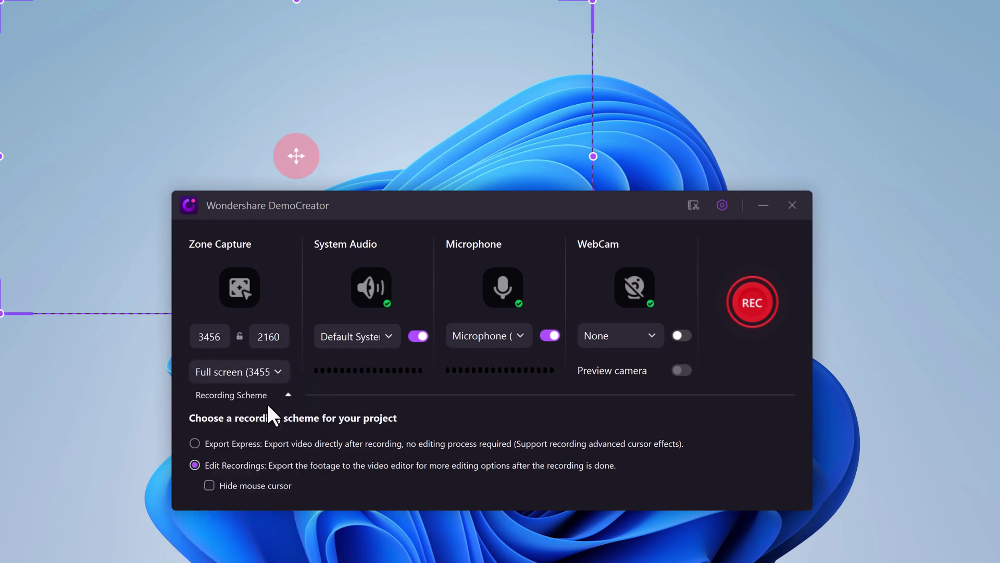
click(276, 370)
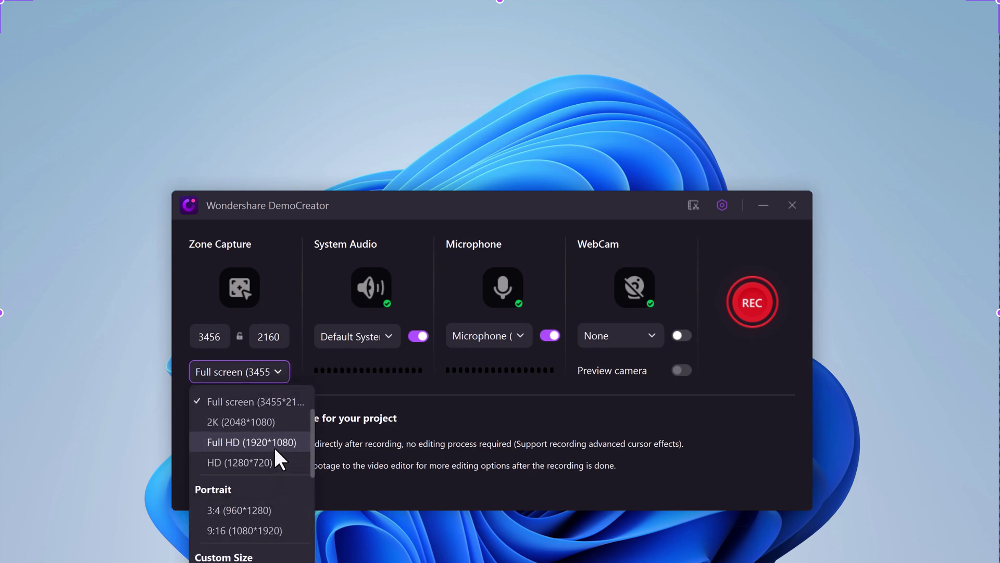
click(274, 447)
click(263, 370)
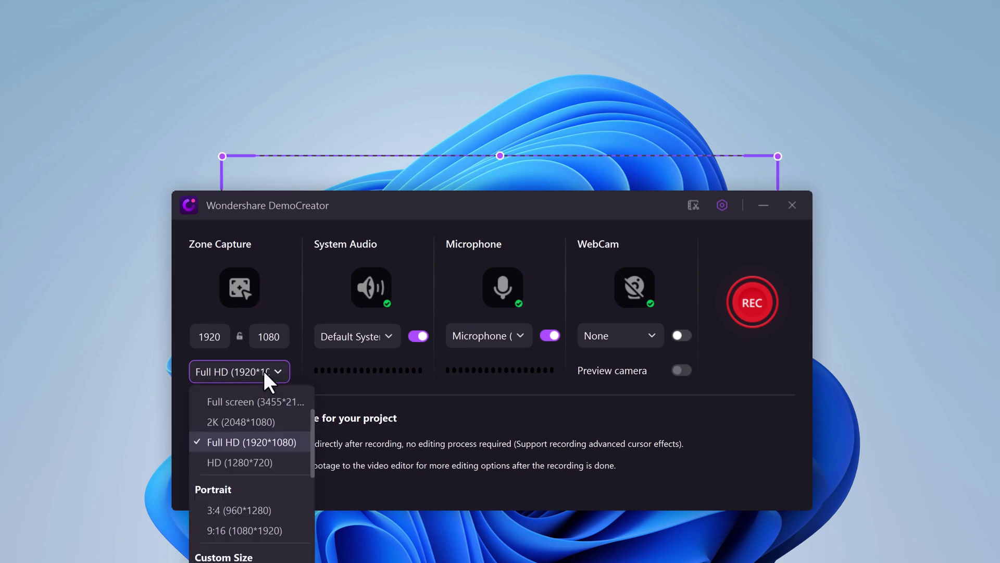
scroll(254, 403, up, 1)
click(255, 426)
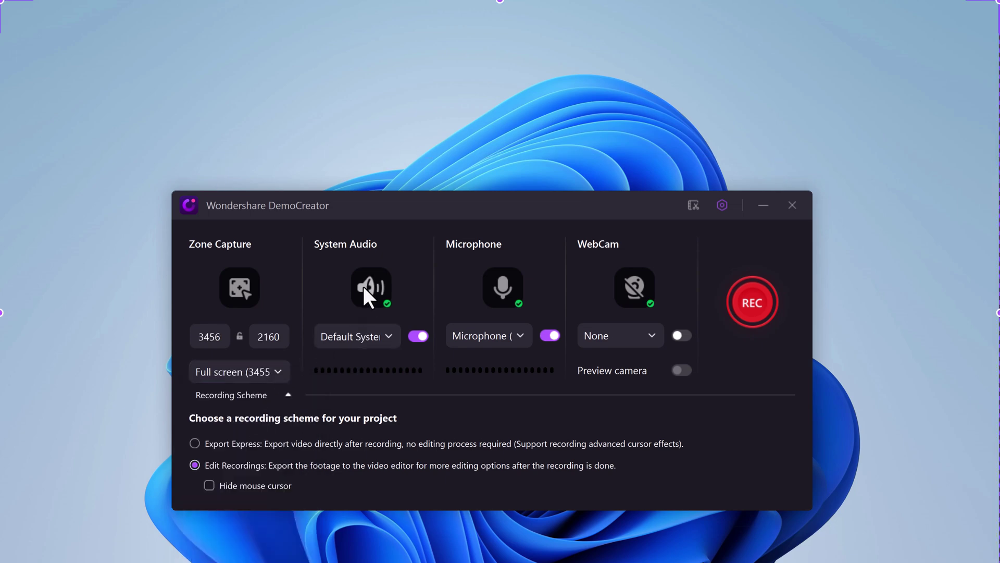
- Turn off system audio, keep the current microphone, and bring up advanced settings
click(417, 337)
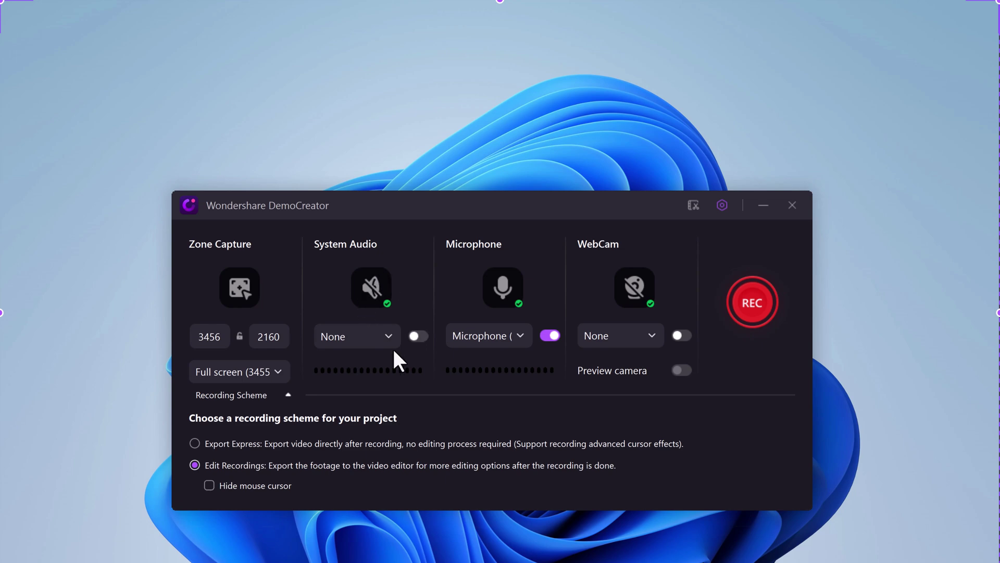
click(520, 336)
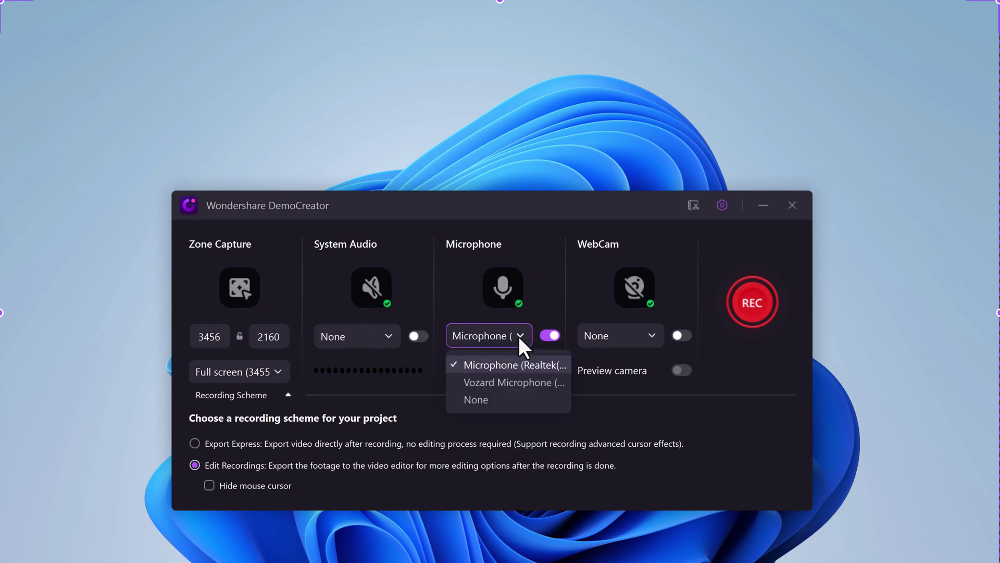
click(519, 338)
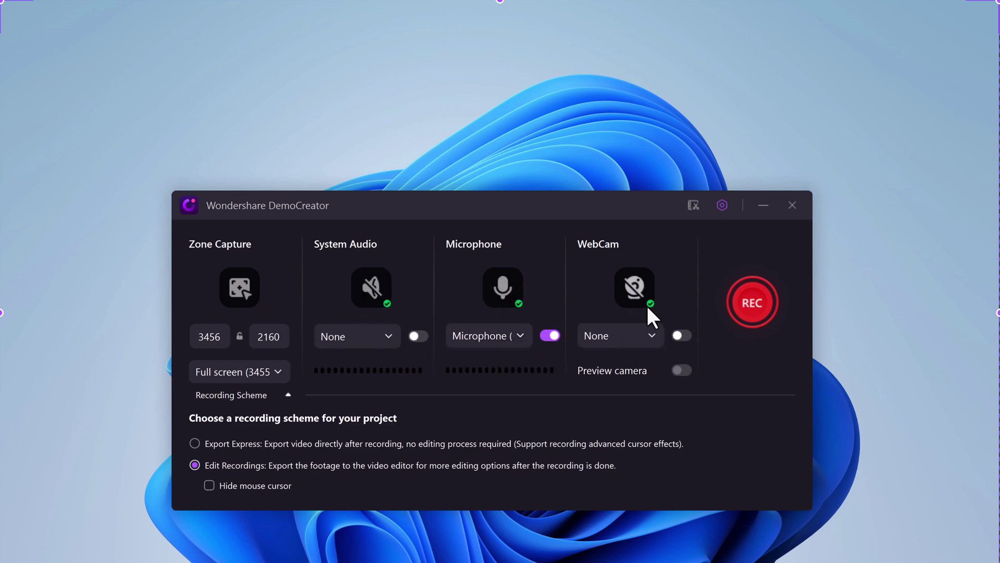
click(722, 205)
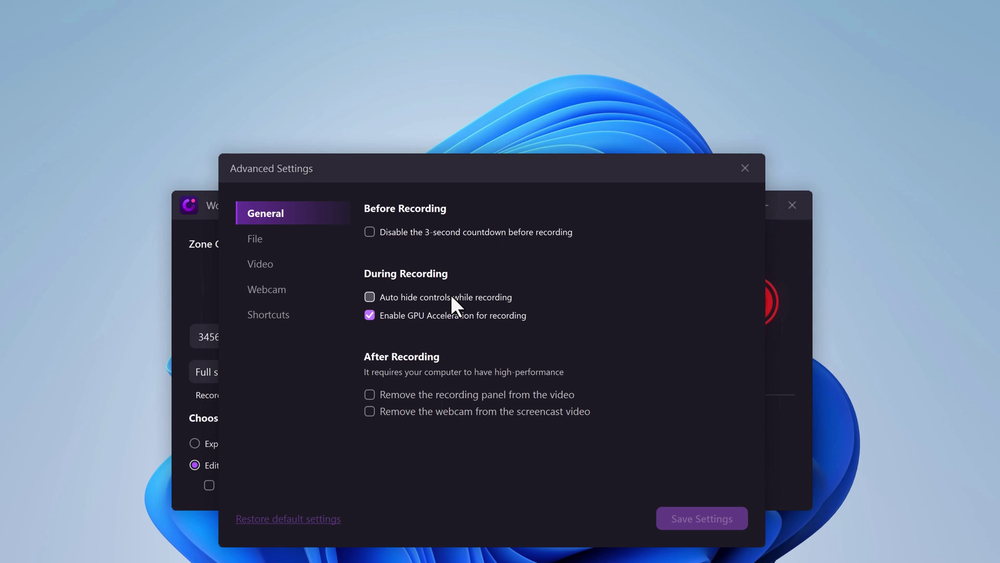
- Check the save location, keep frame rate at 30 fps, and view webcam and shortcut settings
click(286, 238)
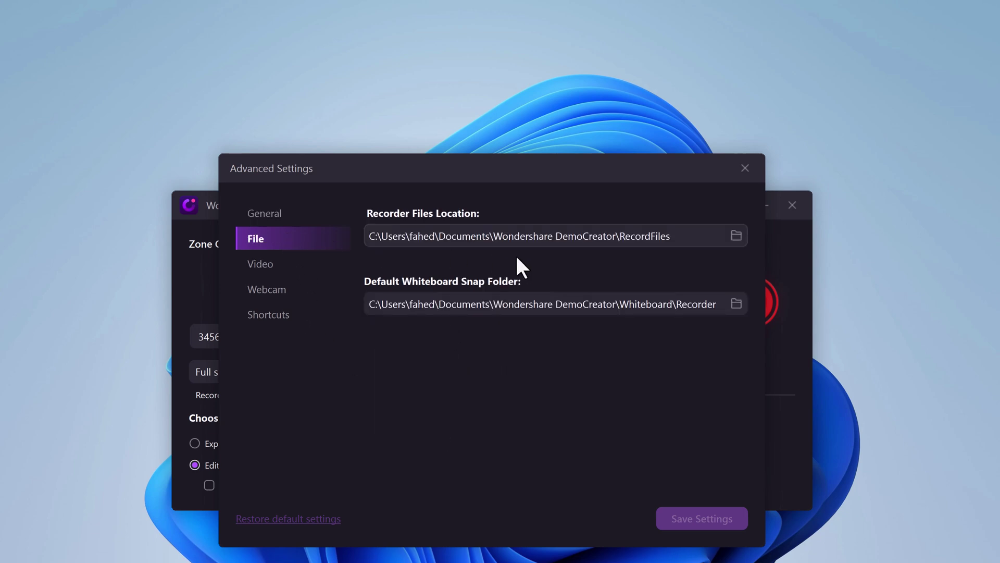
click(289, 266)
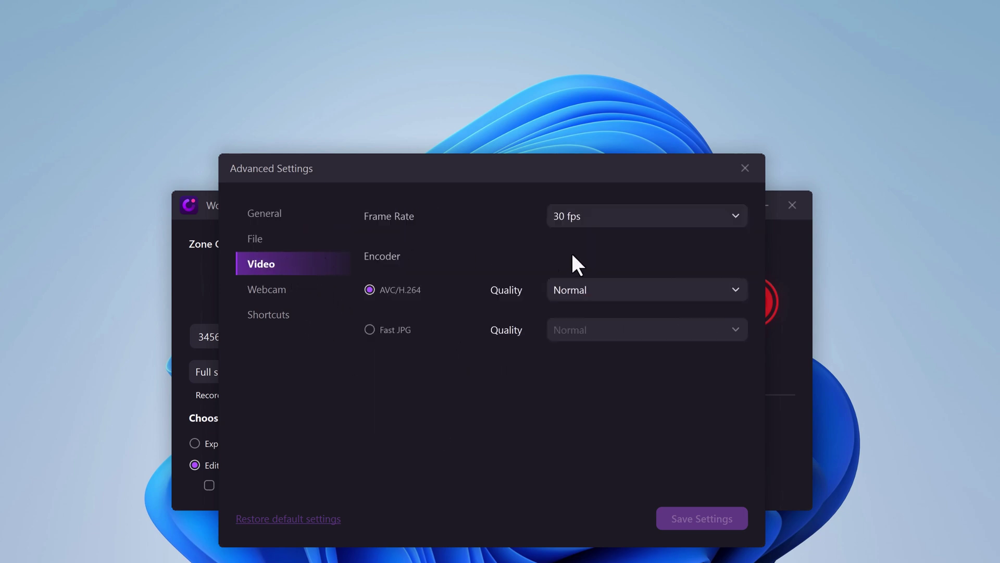
click(591, 216)
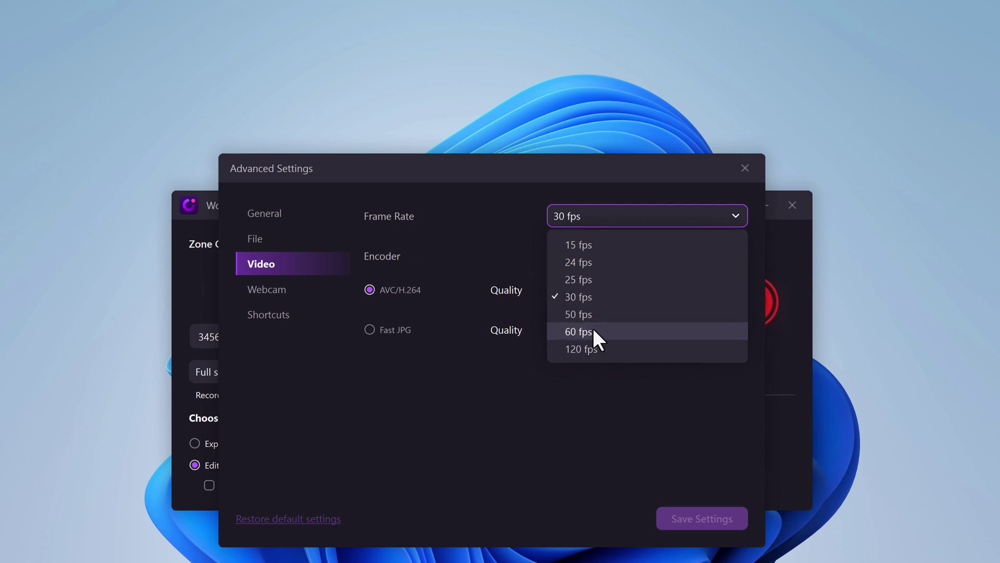
click(453, 368)
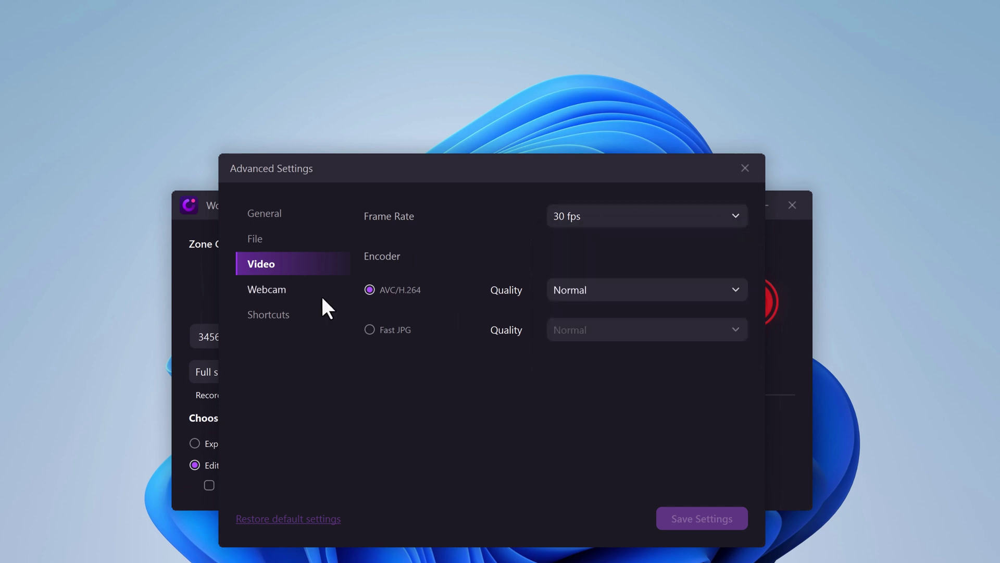
click(295, 290)
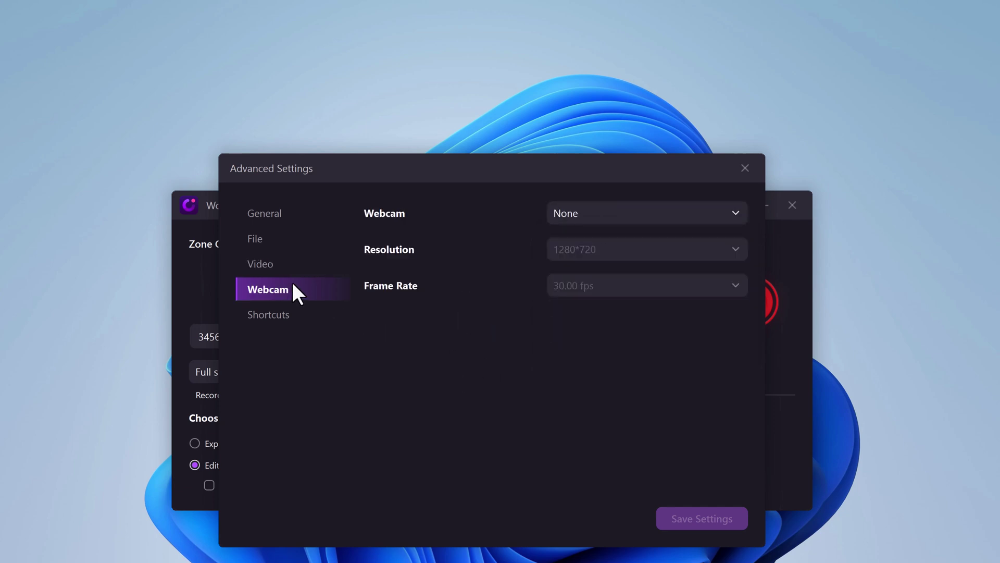
click(270, 326)
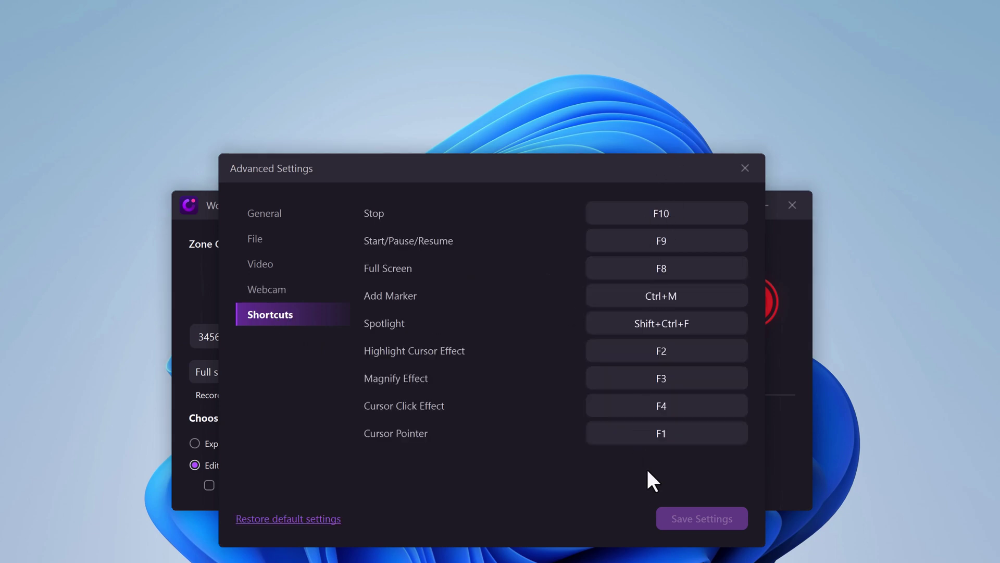
- Close the settings, begin recording, and draw a red freehand pen stroke
click(744, 168)
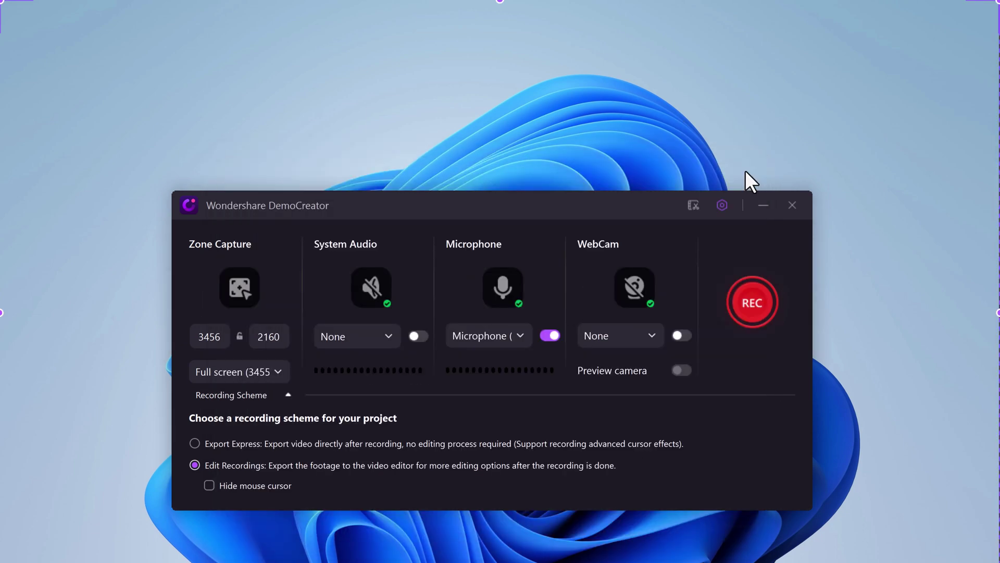
click(767, 304)
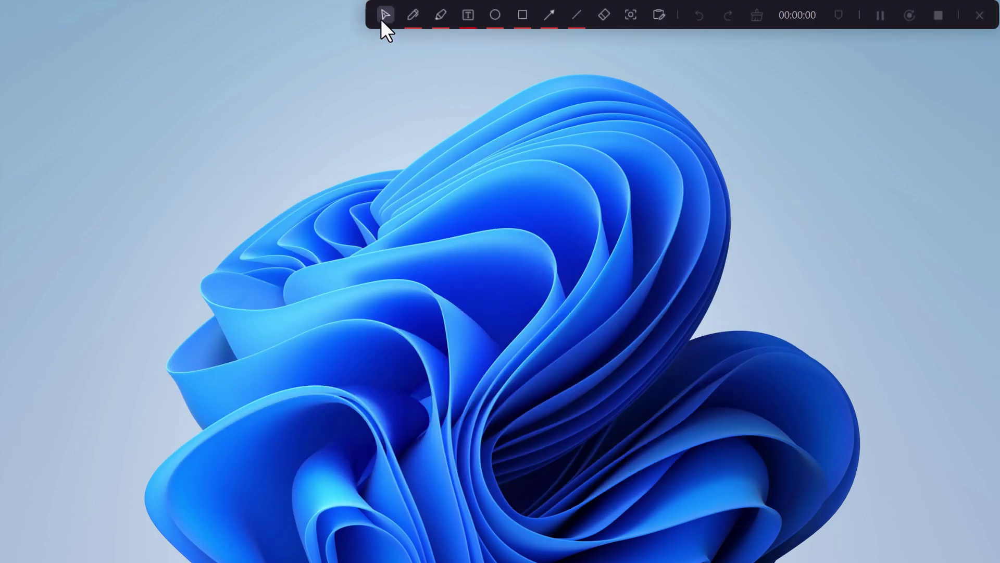
click(413, 15)
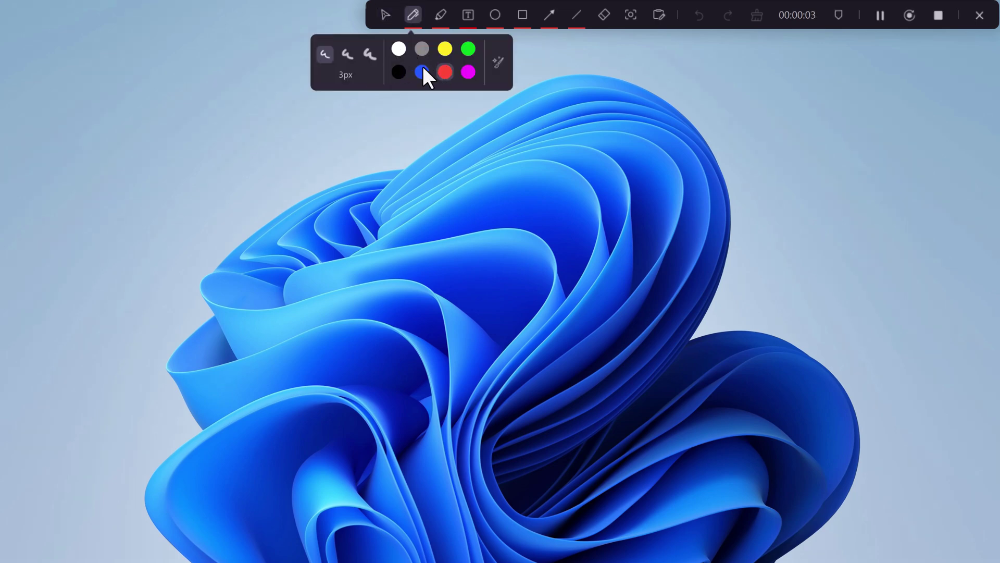
mouse_move(285, 76)
mouse_down()
mouse_move(158, 149)
mouse_move(159, 164)
mouse_up()
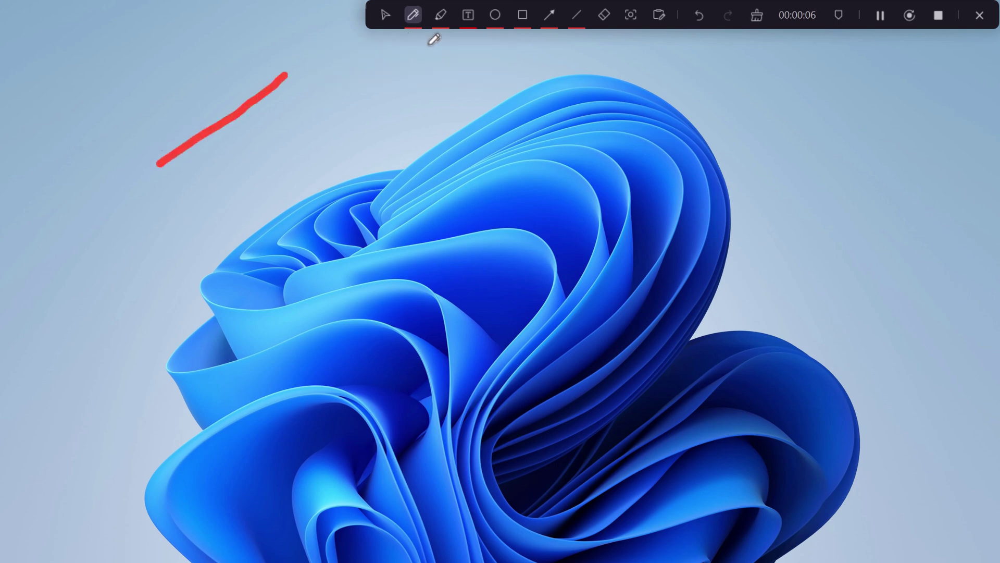
- Draw a red circle over the flower and a red arrow pointing down-left
click(440, 16)
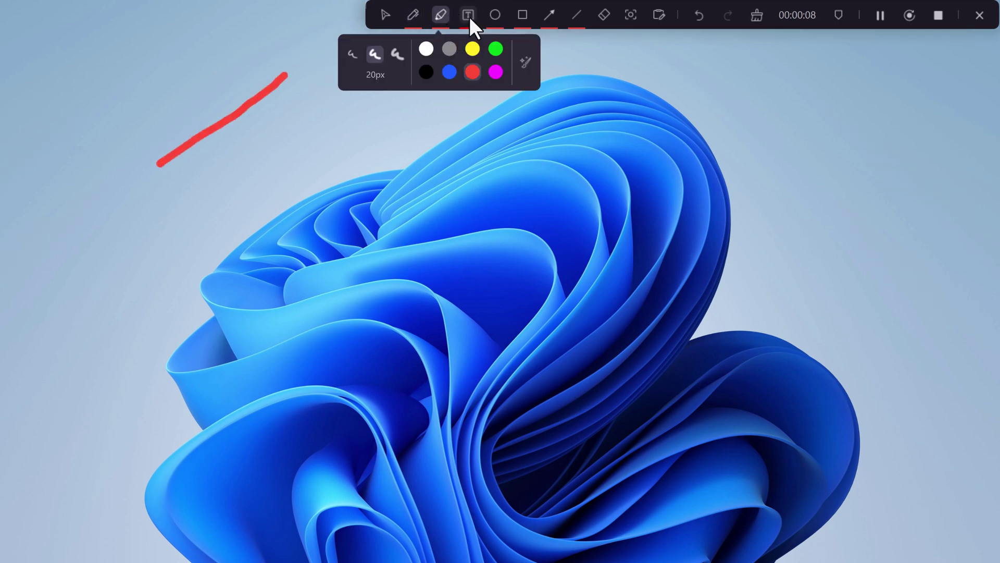
click(469, 16)
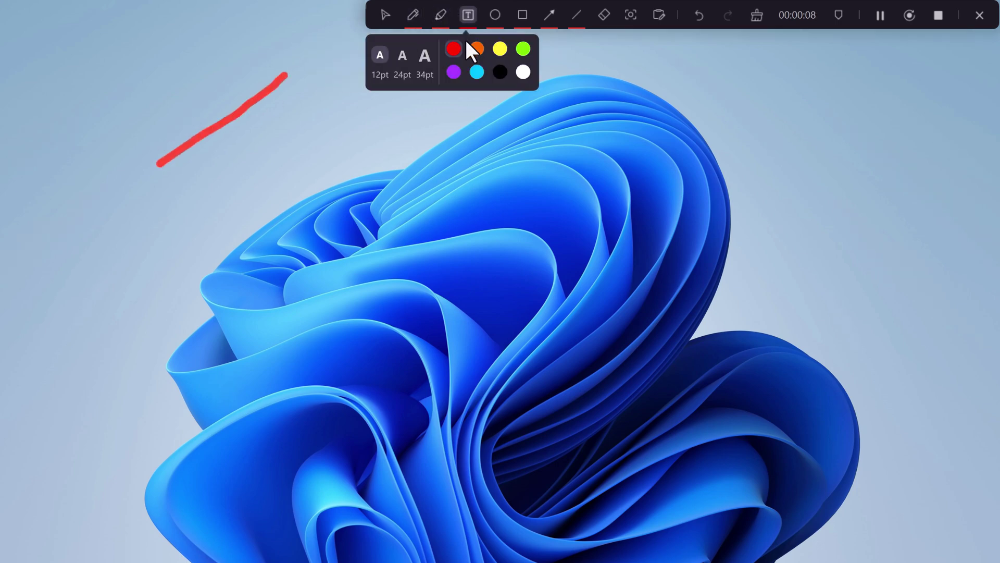
click(494, 15)
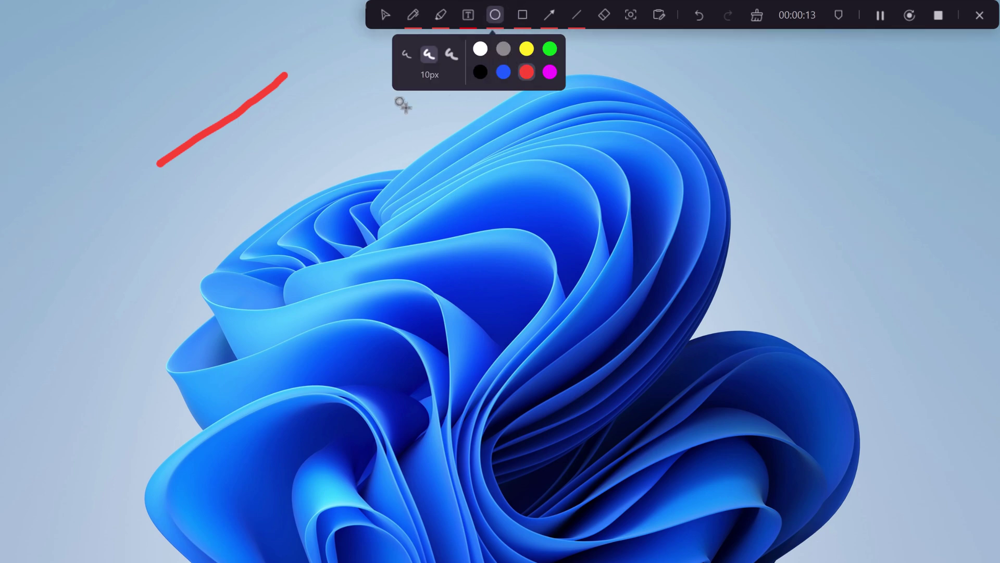
drag(334, 97, 470, 207)
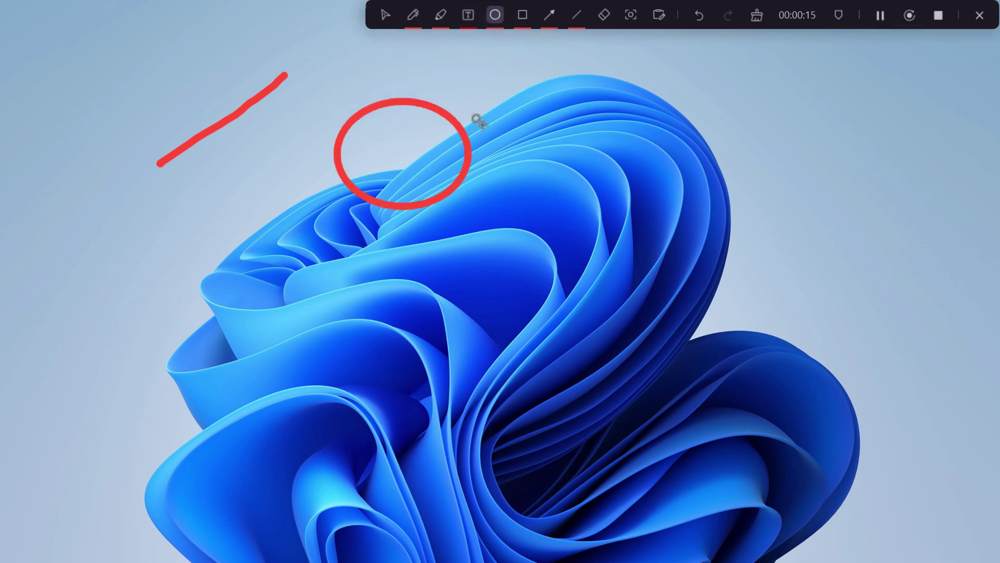
click(550, 16)
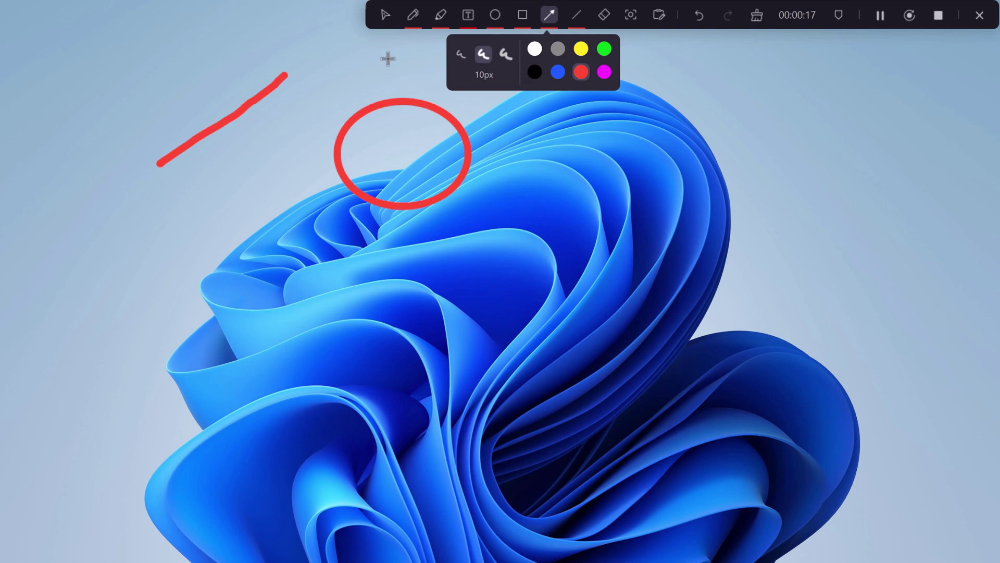
drag(392, 68, 223, 162)
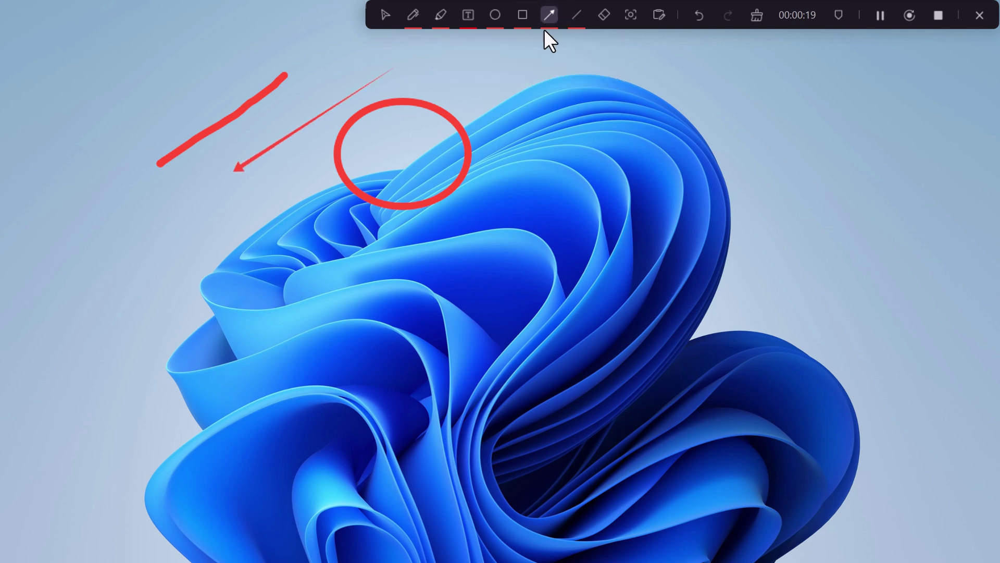
- Erase the freehand stroke and turn on the spotlight effect
click(578, 16)
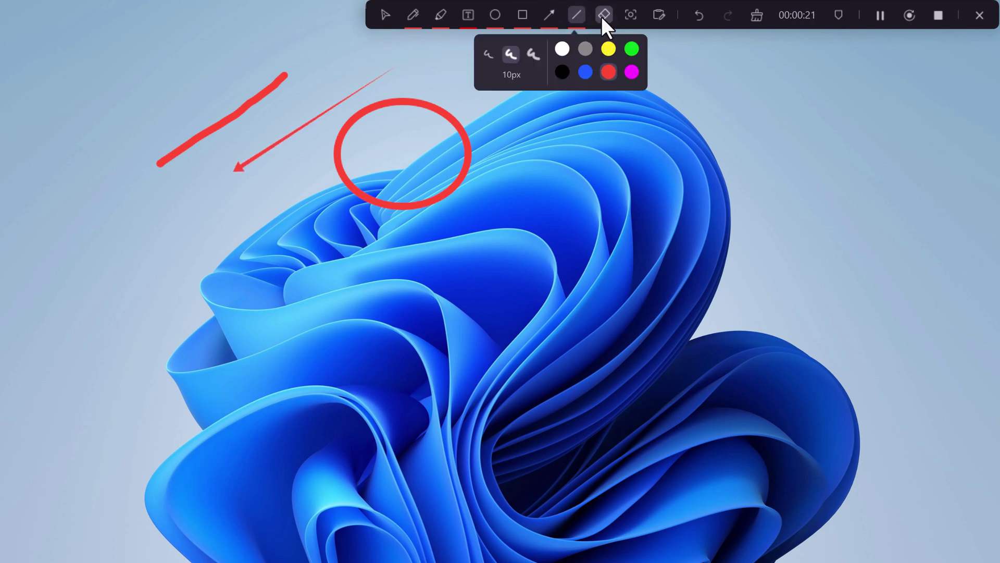
click(603, 16)
click(275, 82)
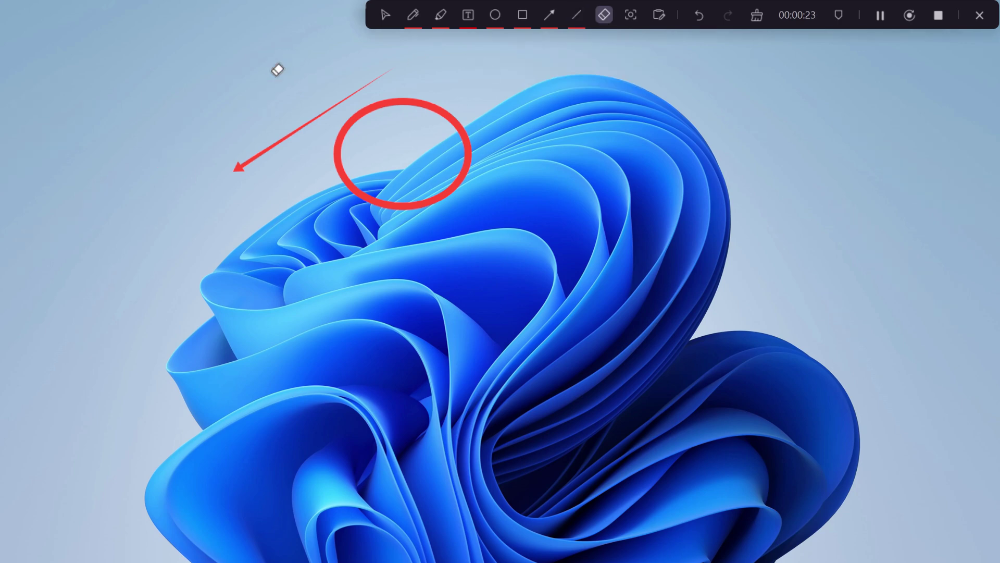
click(630, 16)
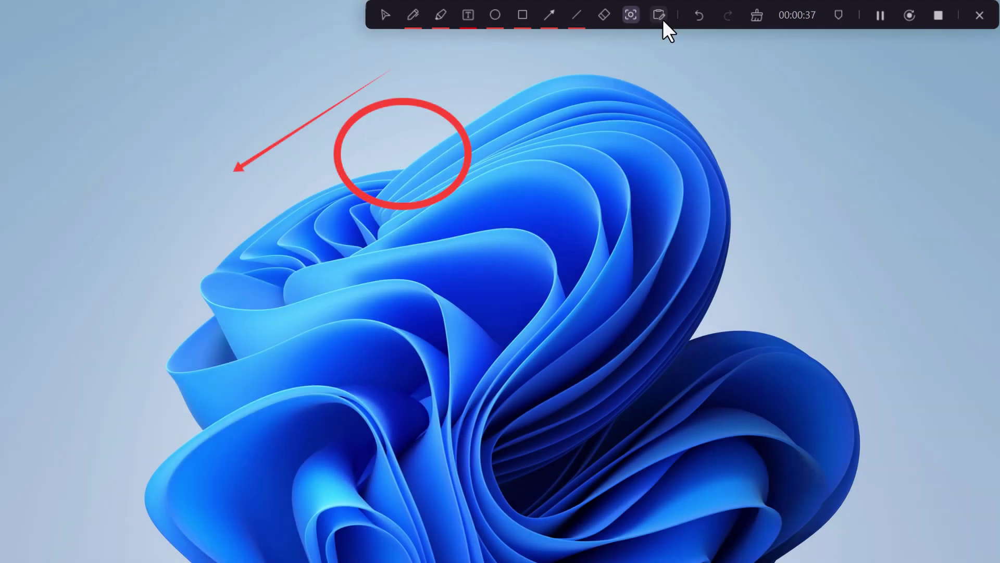
- Sketch a short red stroke on a blank whiteboard, then close the whiteboard
click(659, 14)
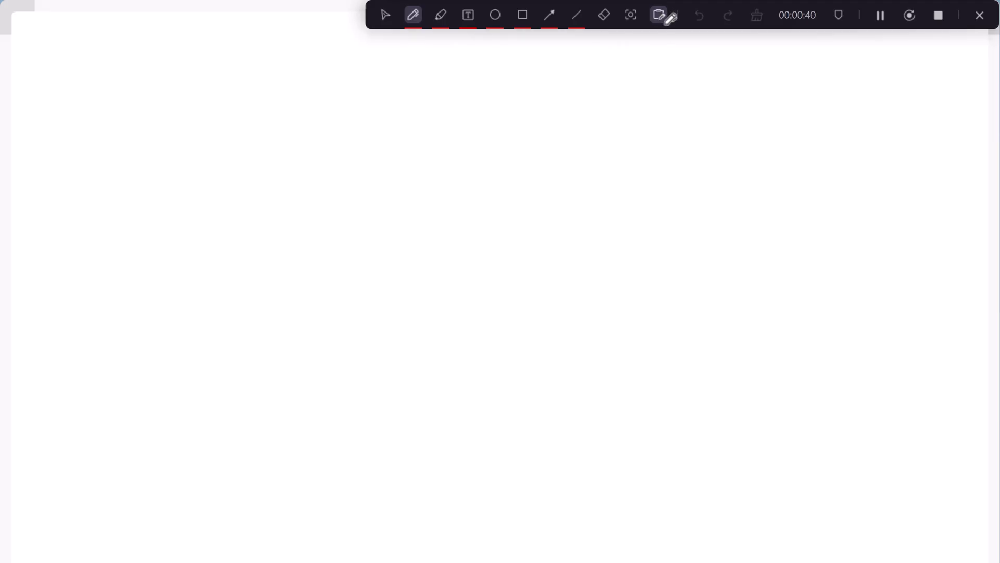
drag(355, 175, 401, 173)
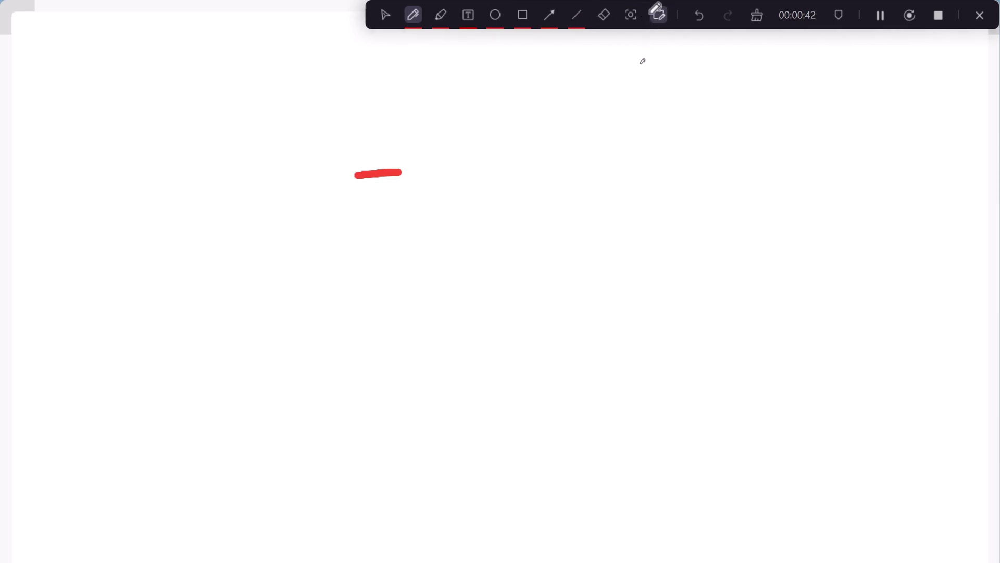
click(655, 18)
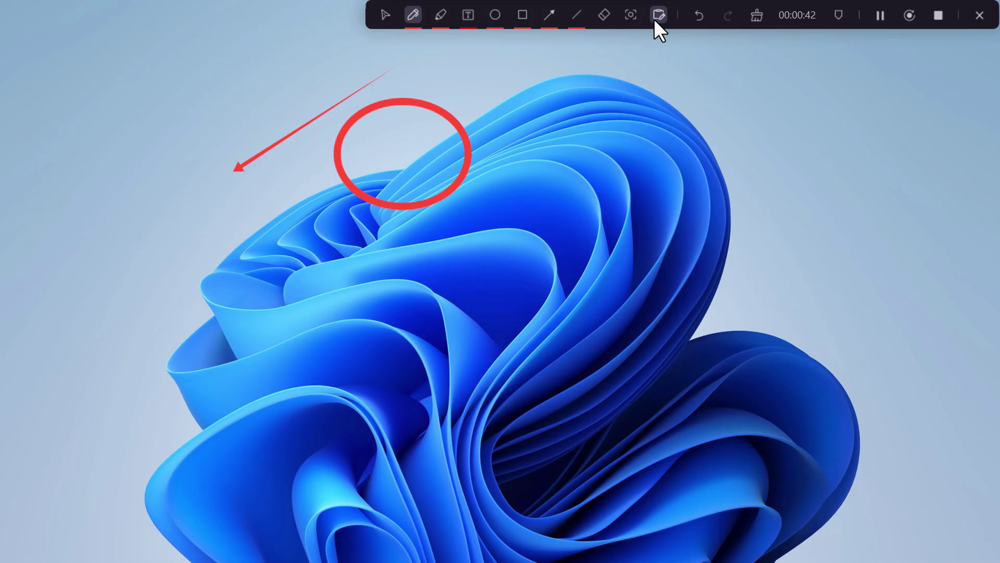
- Undo the annotations one by one until the desktop is clean
click(701, 17)
click(701, 17)
click(695, 16)
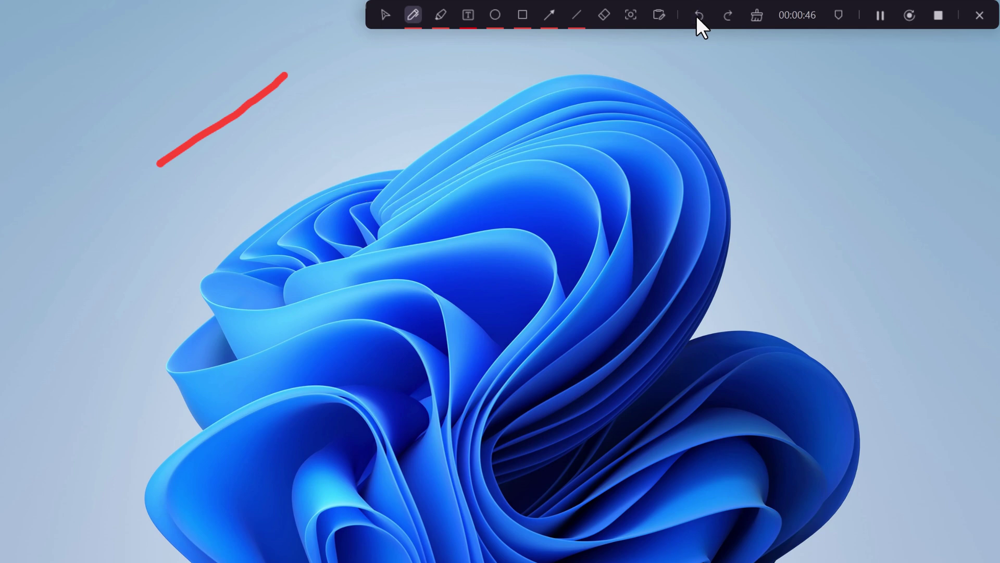
click(696, 15)
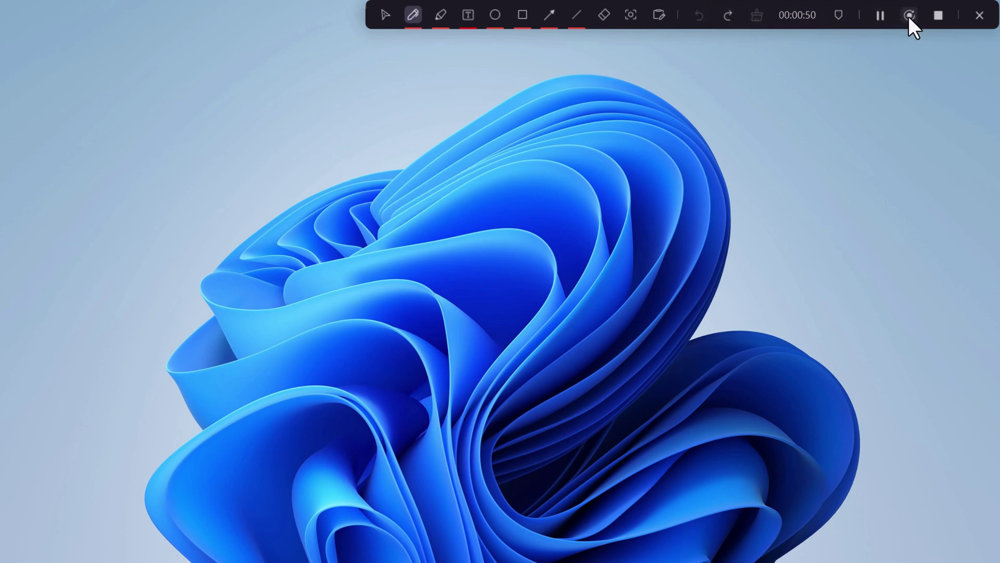
- Stop recording and inspect the screen and microphone clips on the editor timeline
click(938, 16)
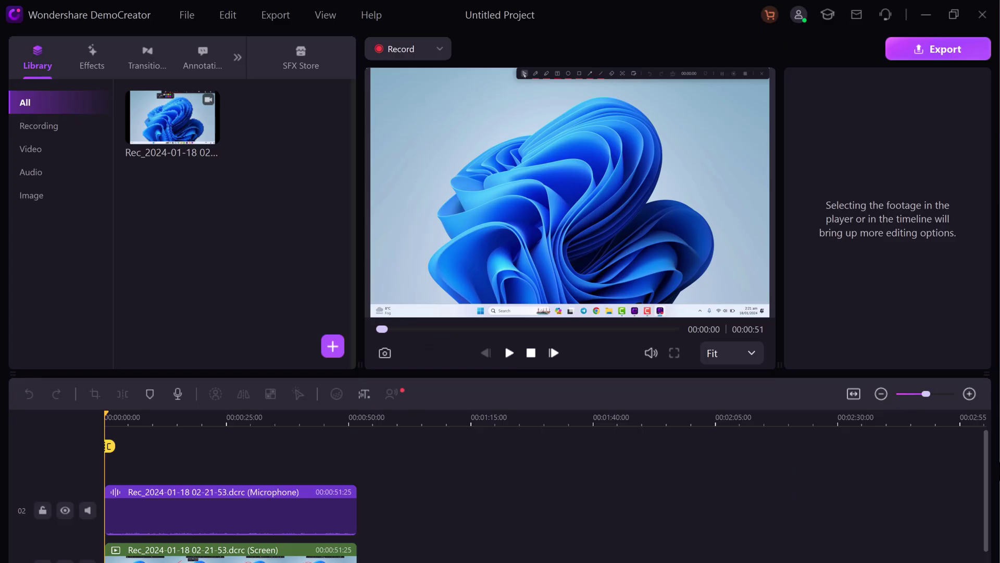
scroll(276, 443, down, 1)
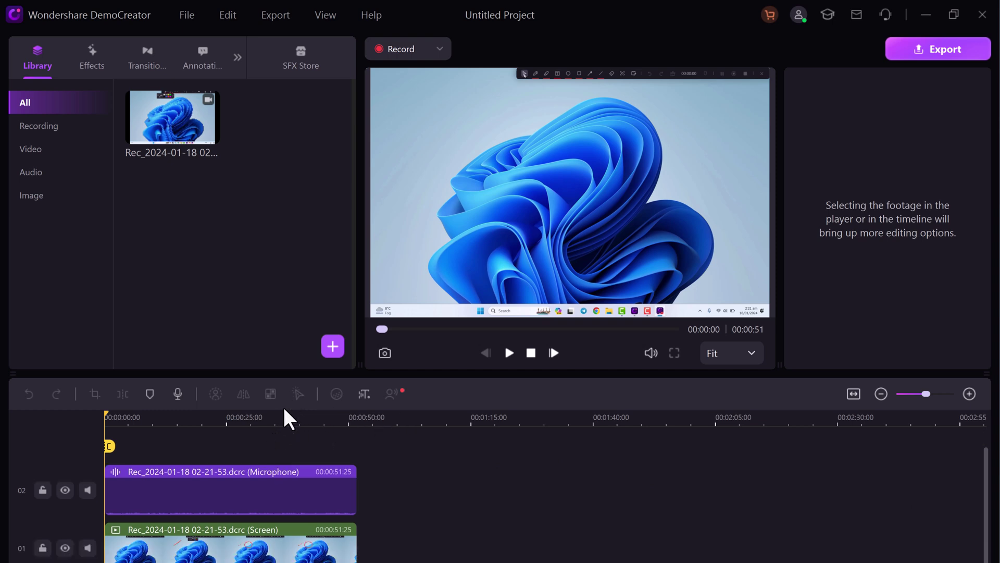
click(267, 530)
click(288, 477)
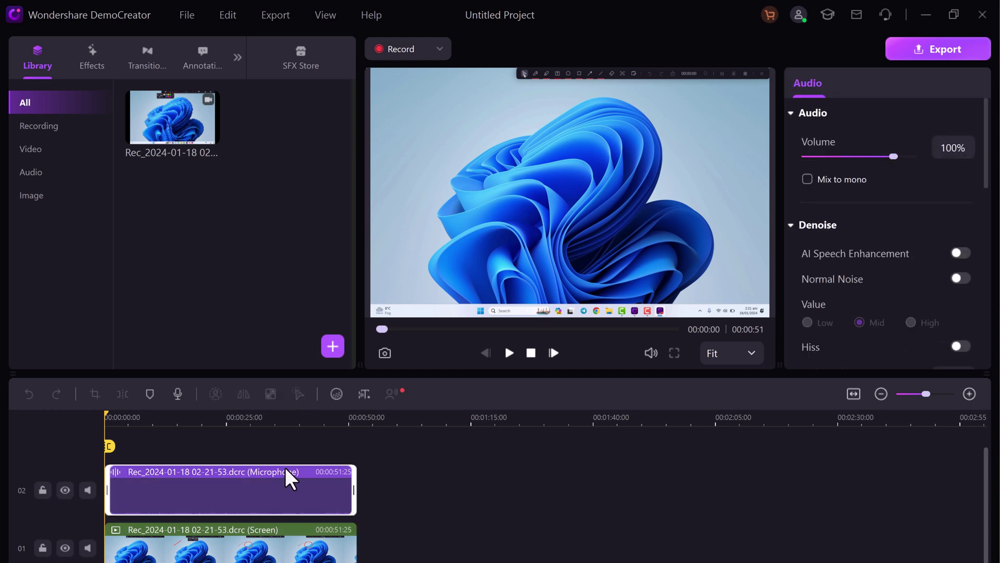
click(290, 546)
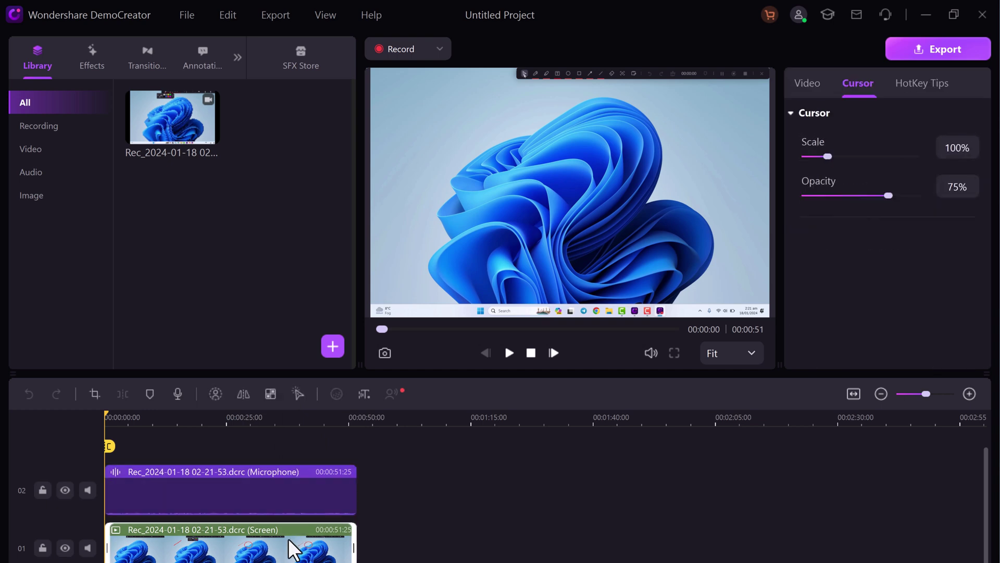
click(250, 501)
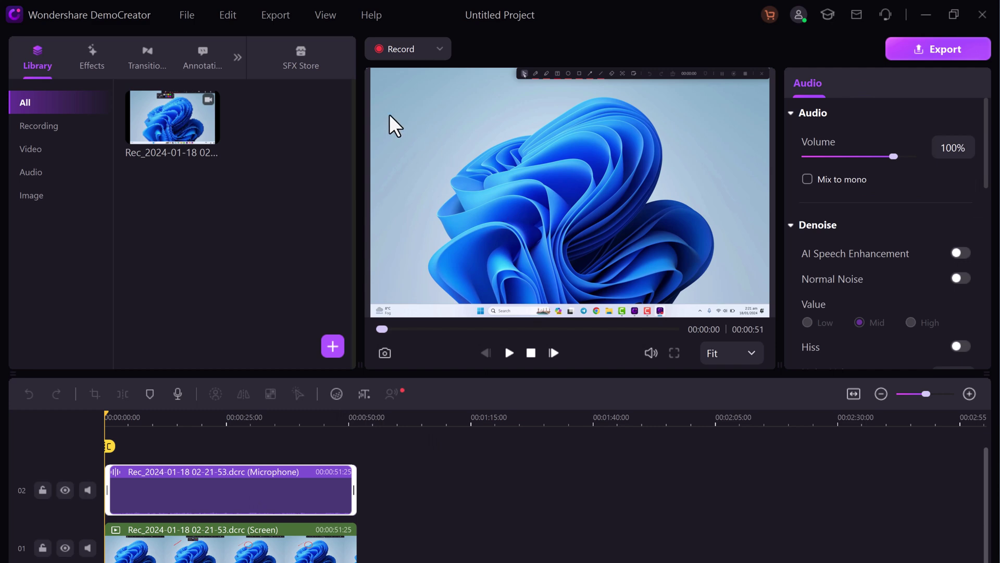
click(203, 438)
- Split the track 02 microphone clip at 0:21 and 0:35, then select the third piece
click(207, 422)
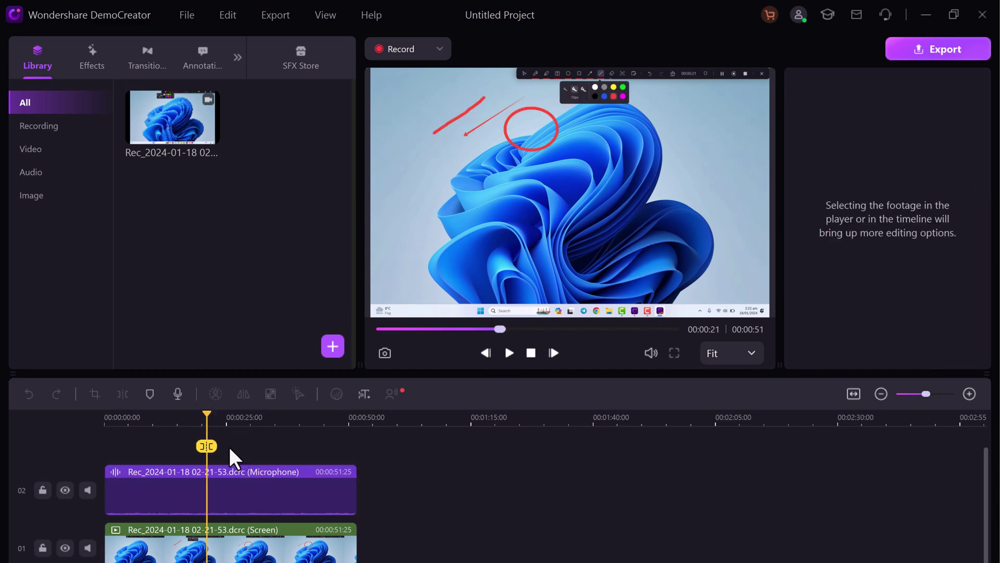
click(161, 489)
click(122, 393)
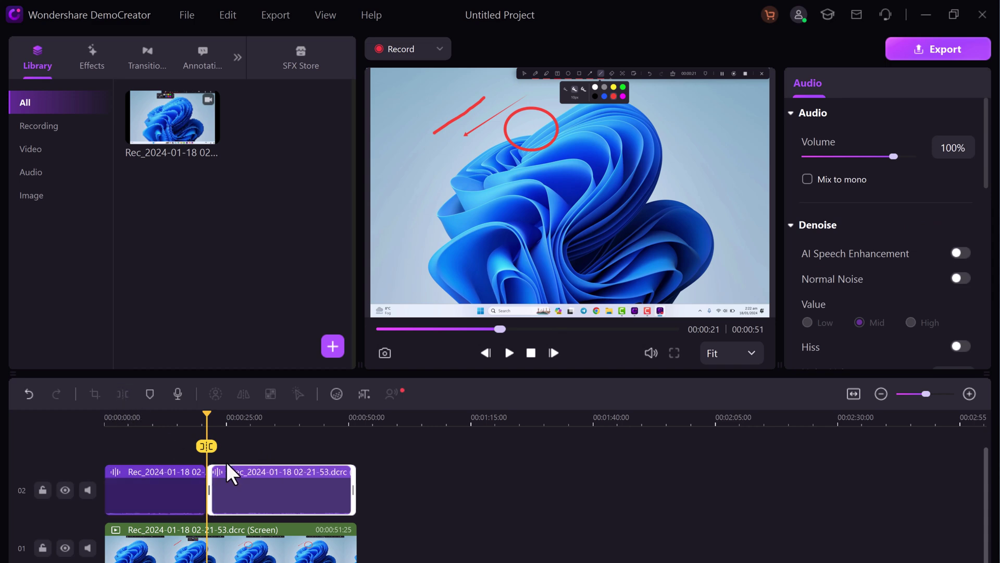
click(276, 423)
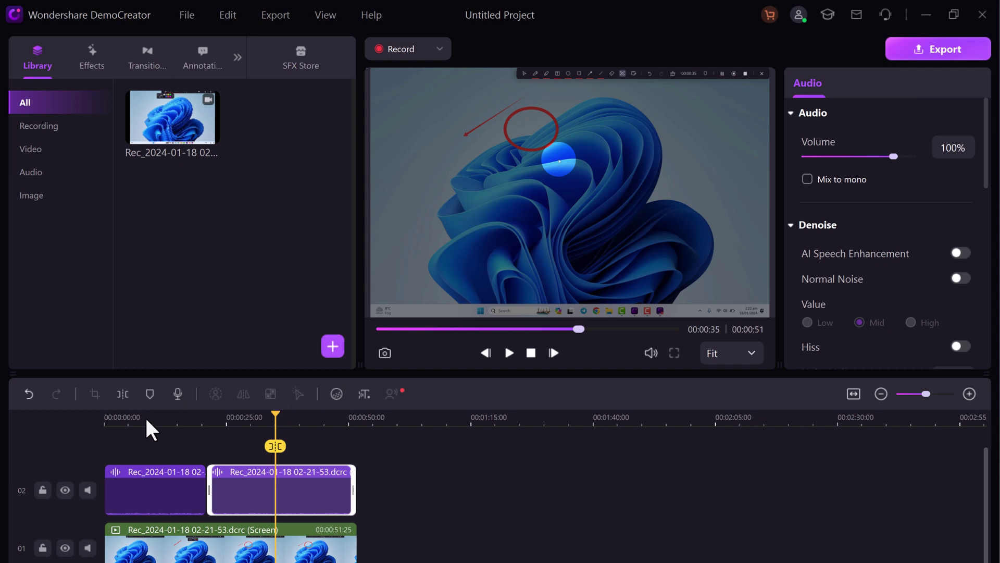
click(123, 393)
click(208, 542)
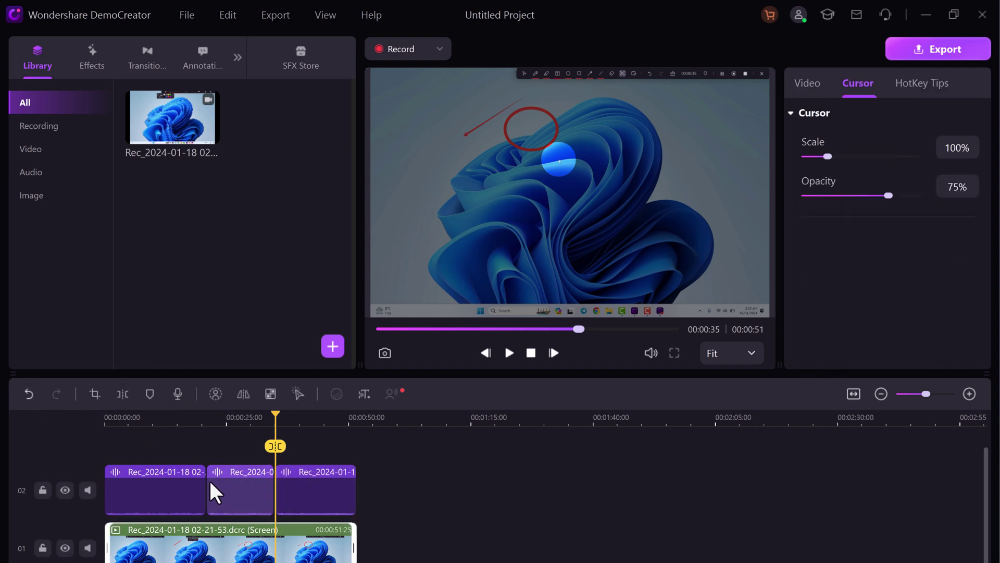
click(286, 494)
- Browse the Line&Arrow and Shapes annotation presets
click(203, 58)
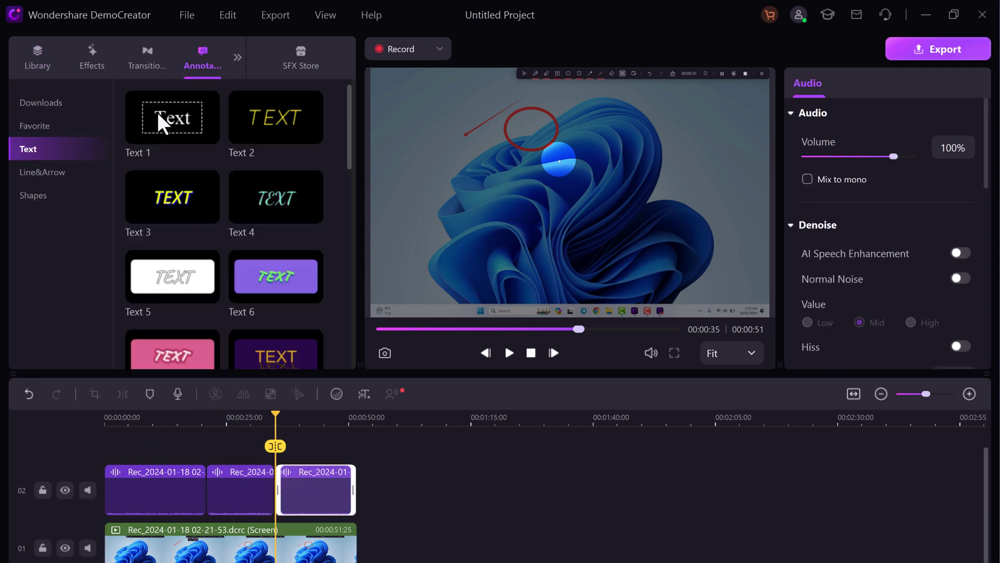
scroll(276, 235, down, 5)
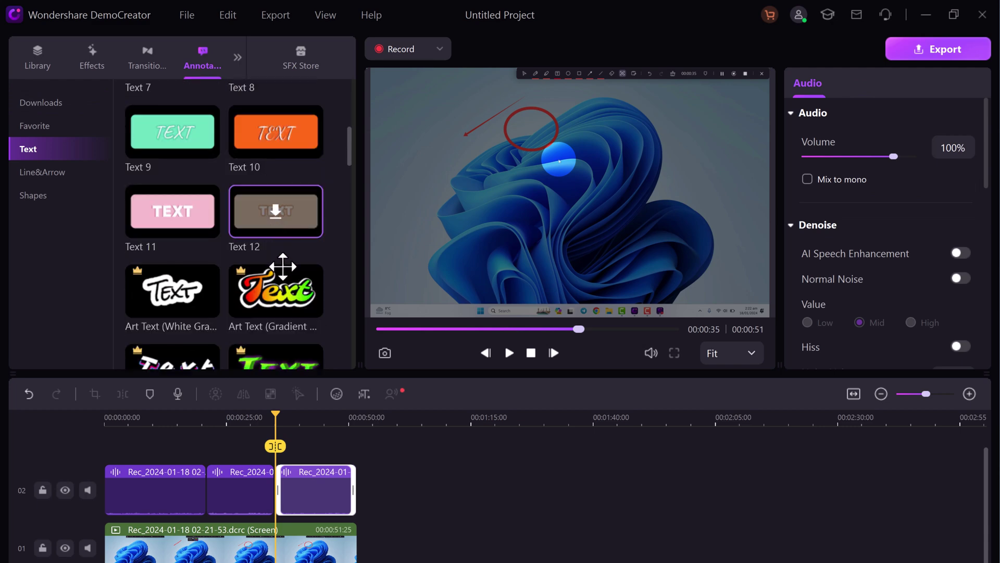
scroll(271, 261, down, 5)
click(54, 173)
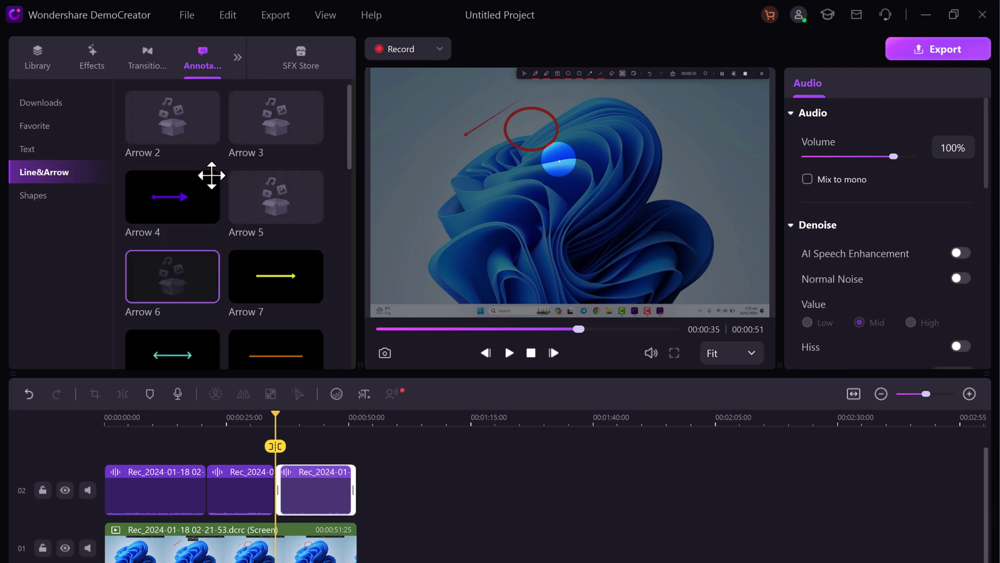
scroll(139, 192, down, 1)
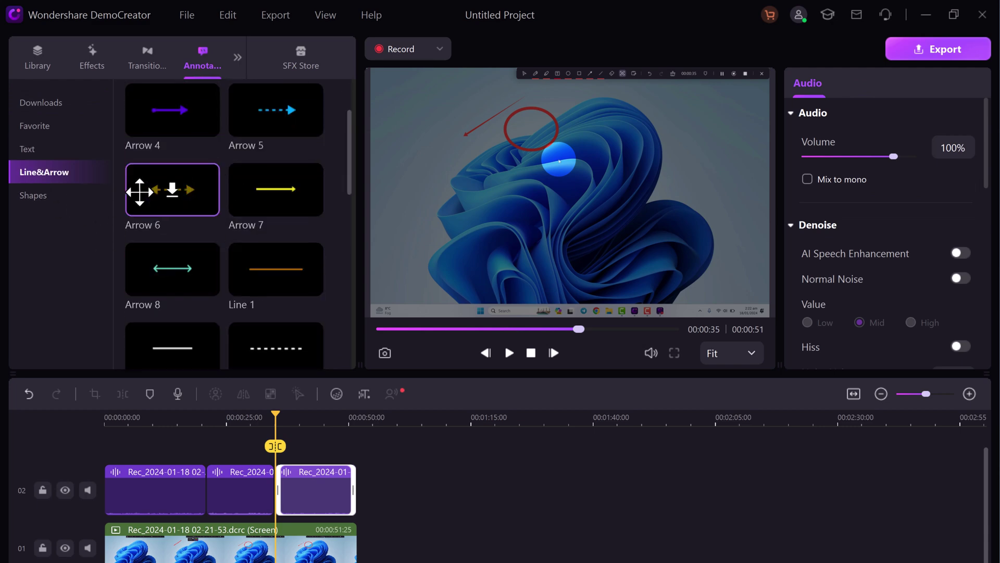
click(50, 197)
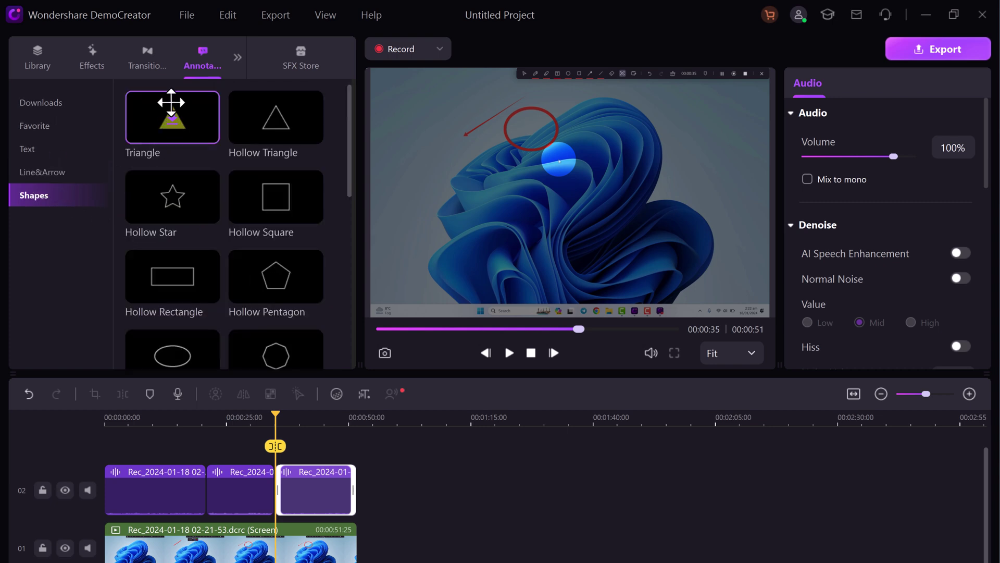
- Look through transitions and effects, then select the screen clip to show cursor settings
click(150, 61)
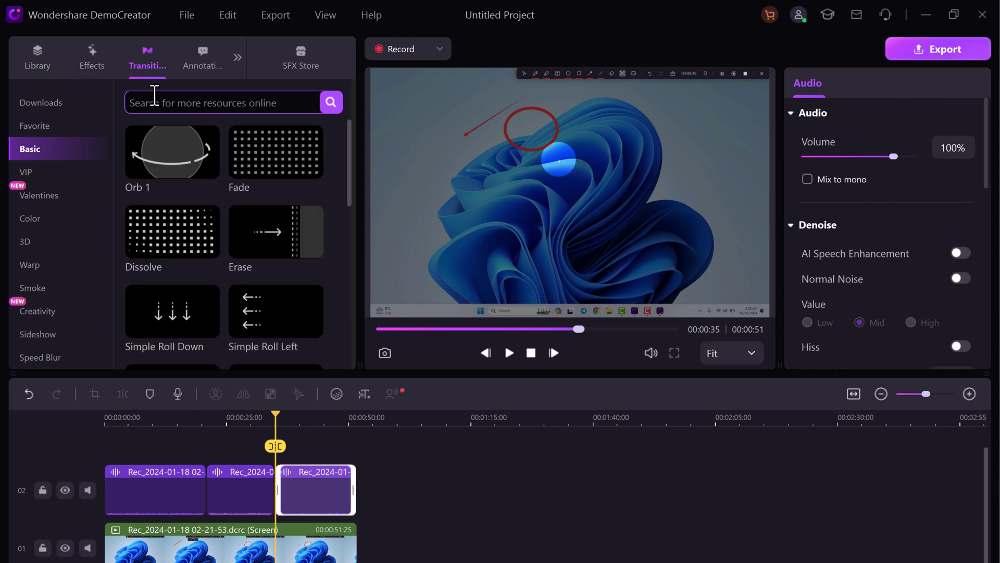
click(90, 65)
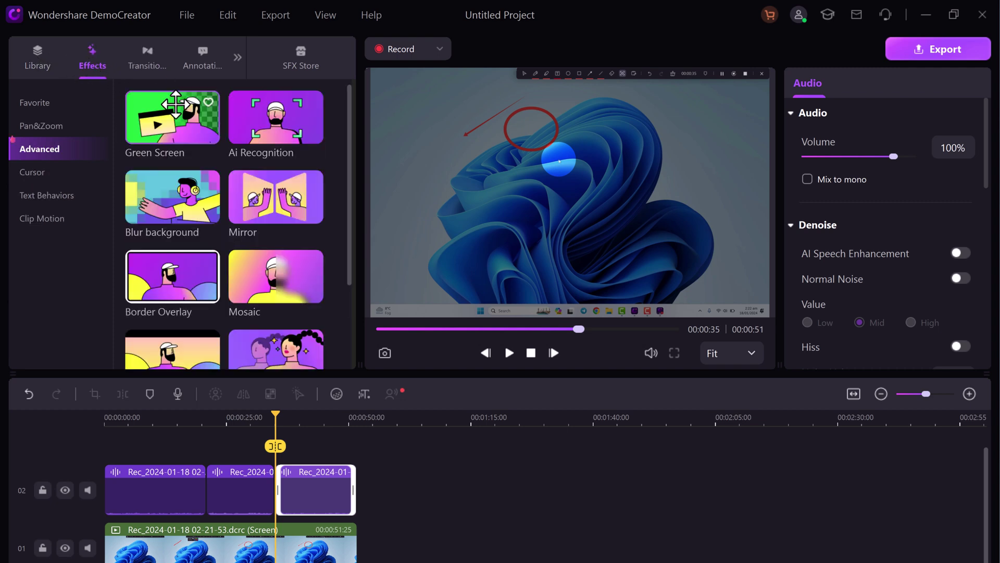
scroll(239, 206, down, 3)
scroll(239, 205, up, 3)
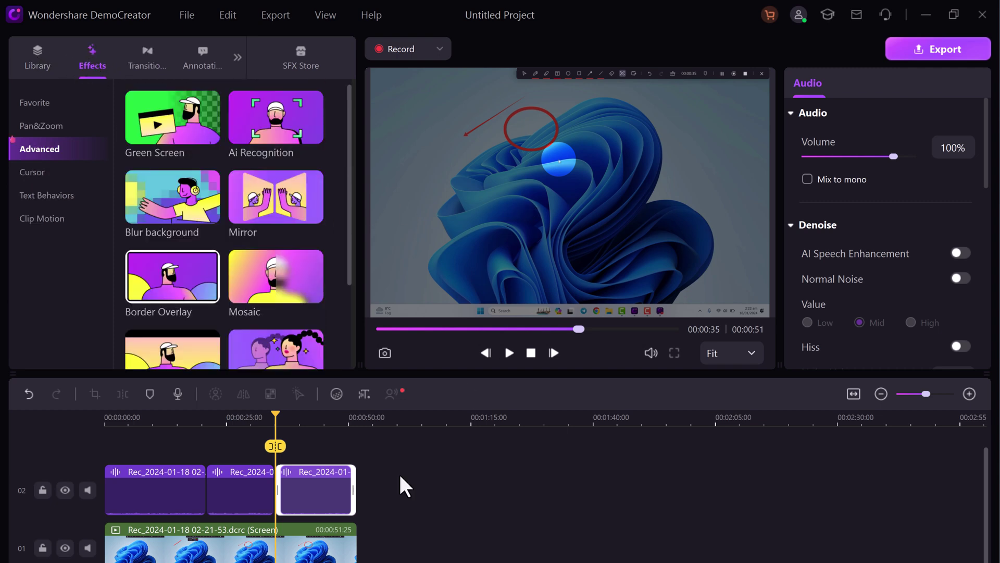
click(339, 545)
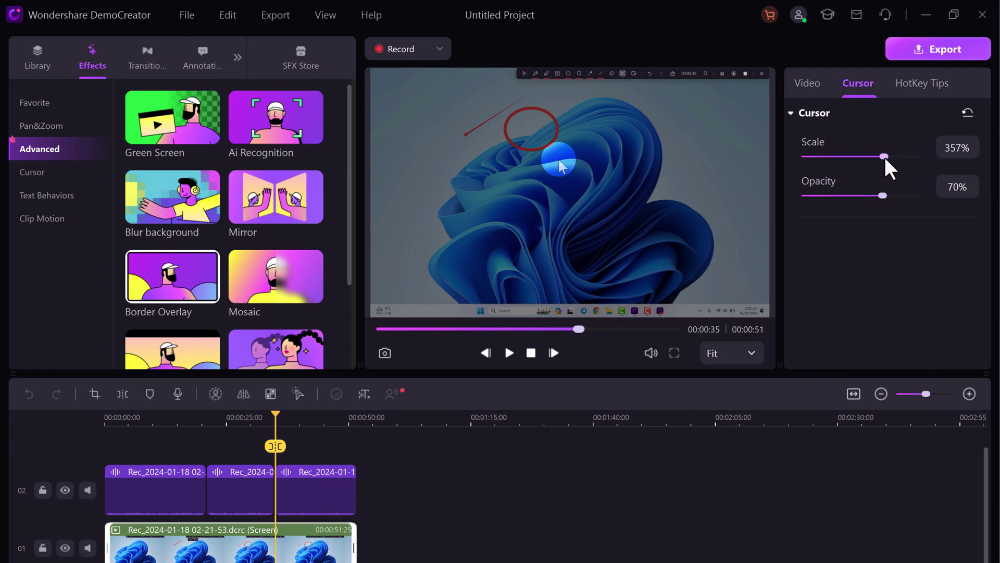
- At 00:00:45, set the screen clip's cursor to 331% scale and 100% opacity
click(884, 158)
click(303, 416)
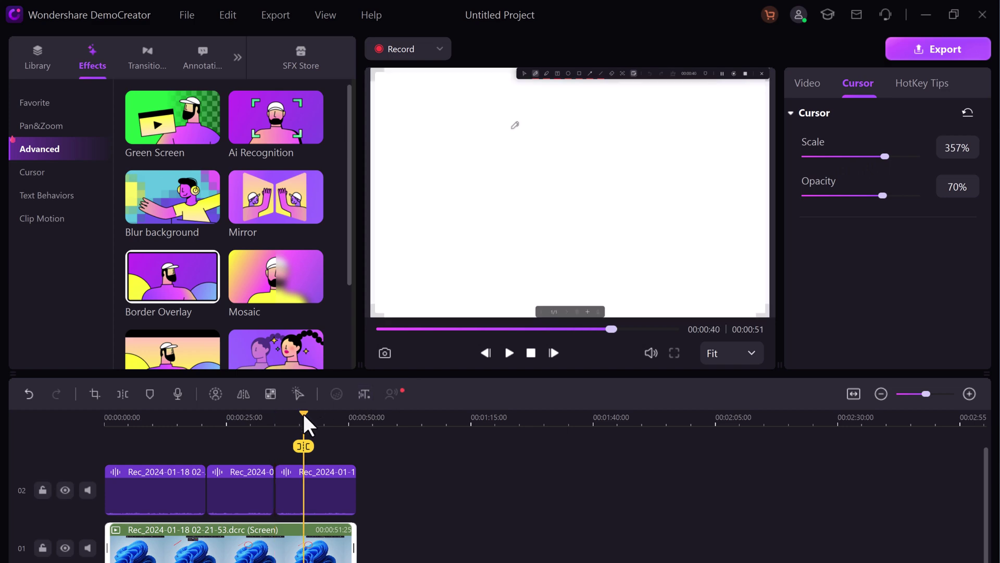
click(326, 417)
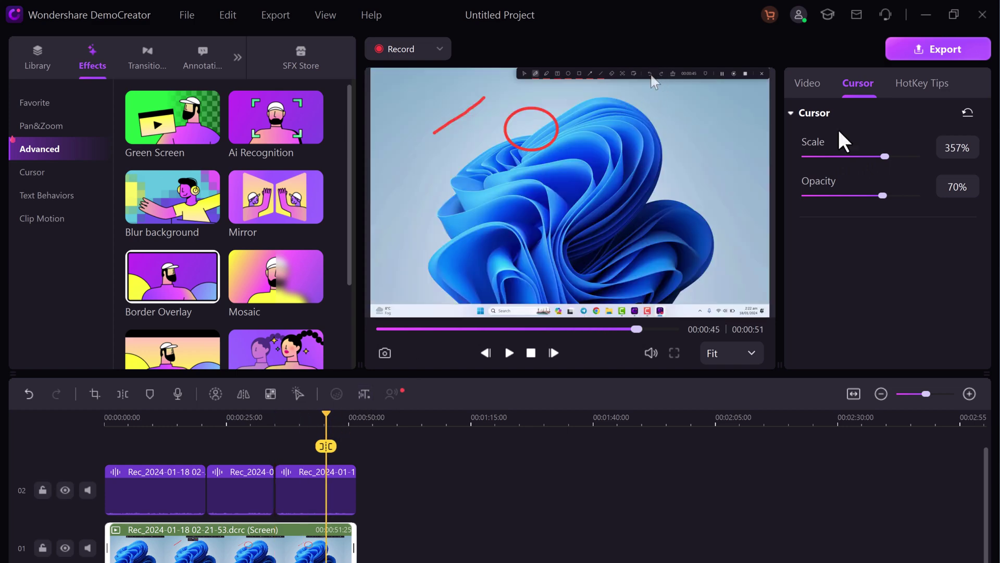
drag(885, 156, 906, 157)
drag(883, 195, 885, 168)
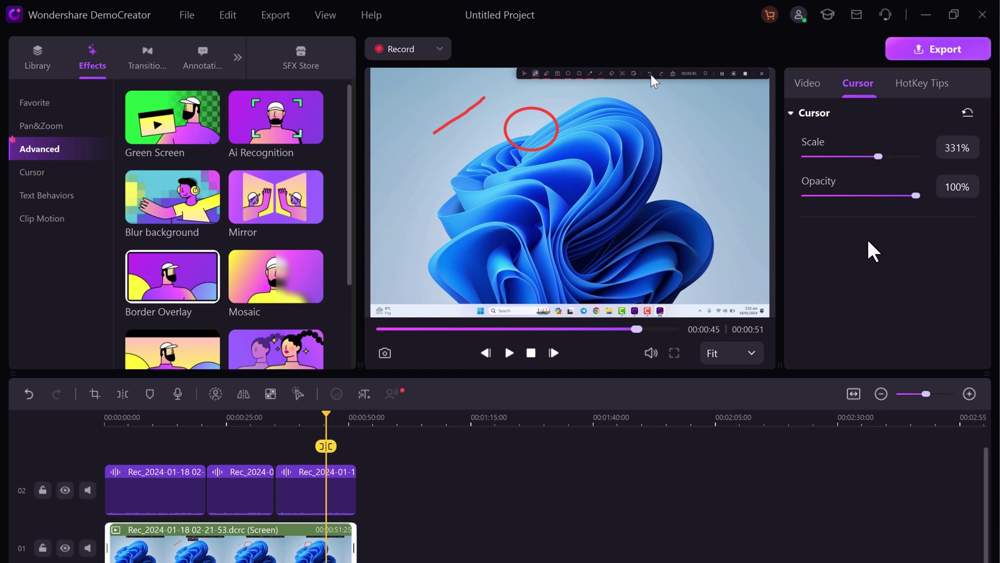
- Show the Captions Auto-Caption page, peek at Local Caption, and select the first audio clip
click(239, 57)
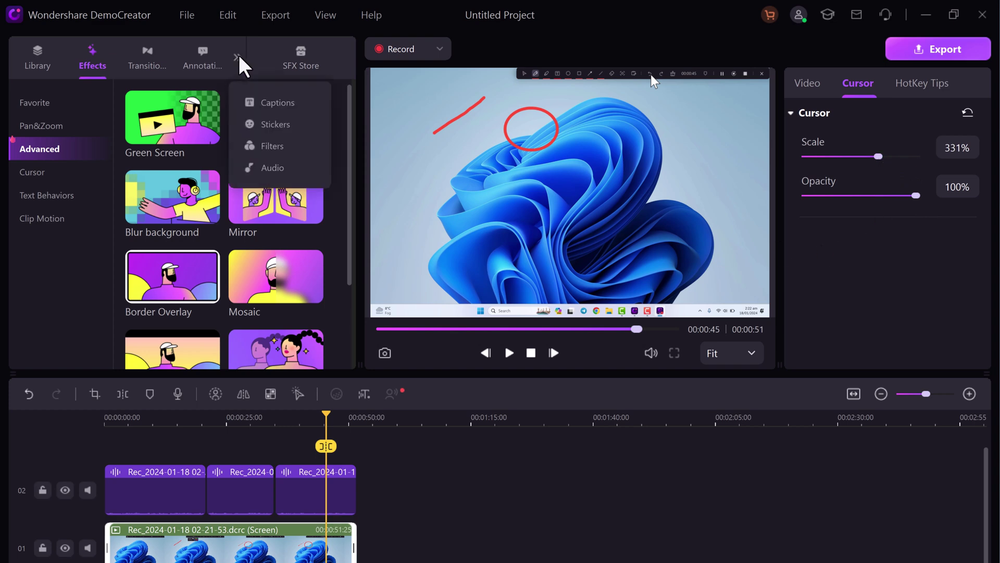
click(261, 101)
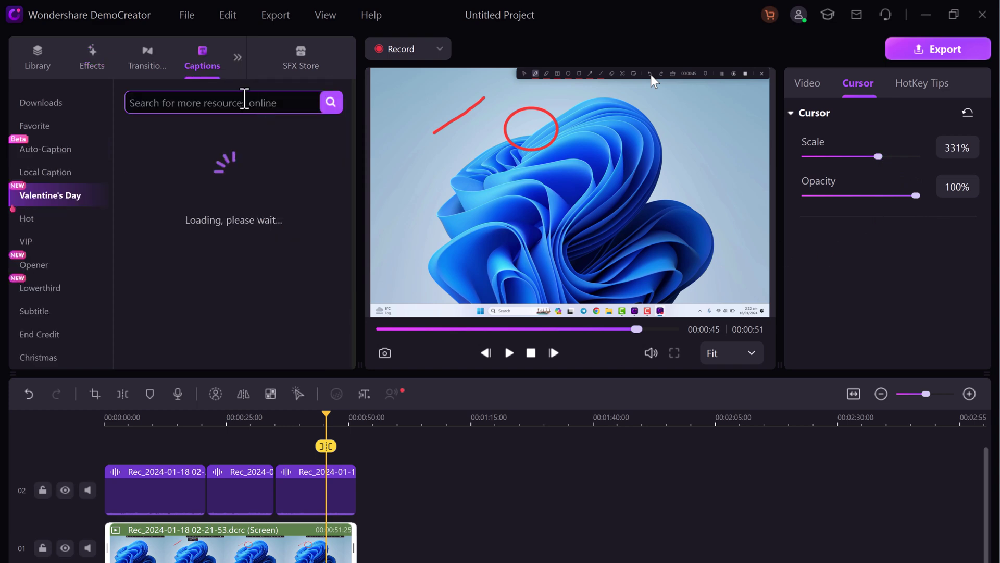
click(58, 152)
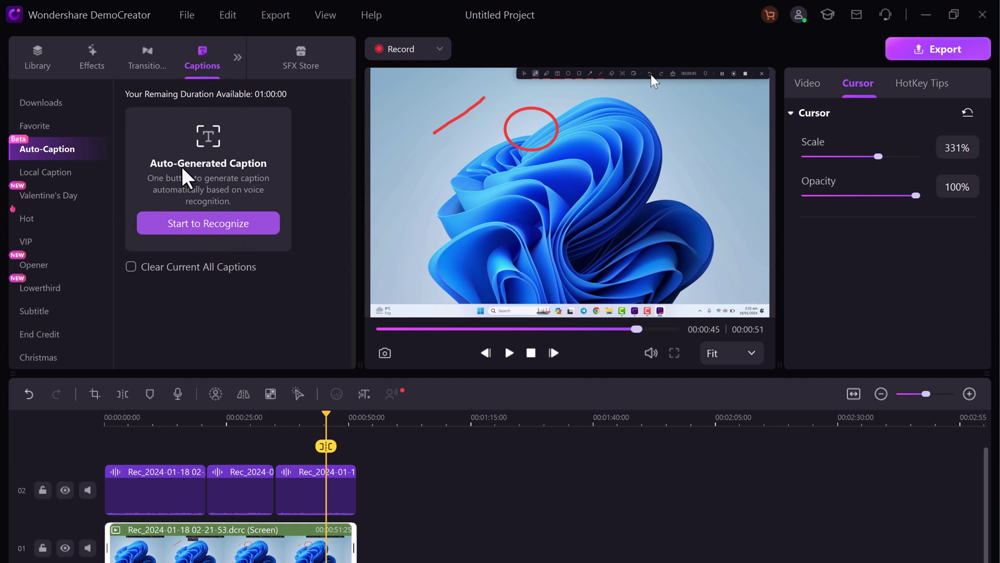
click(68, 173)
click(65, 149)
click(239, 58)
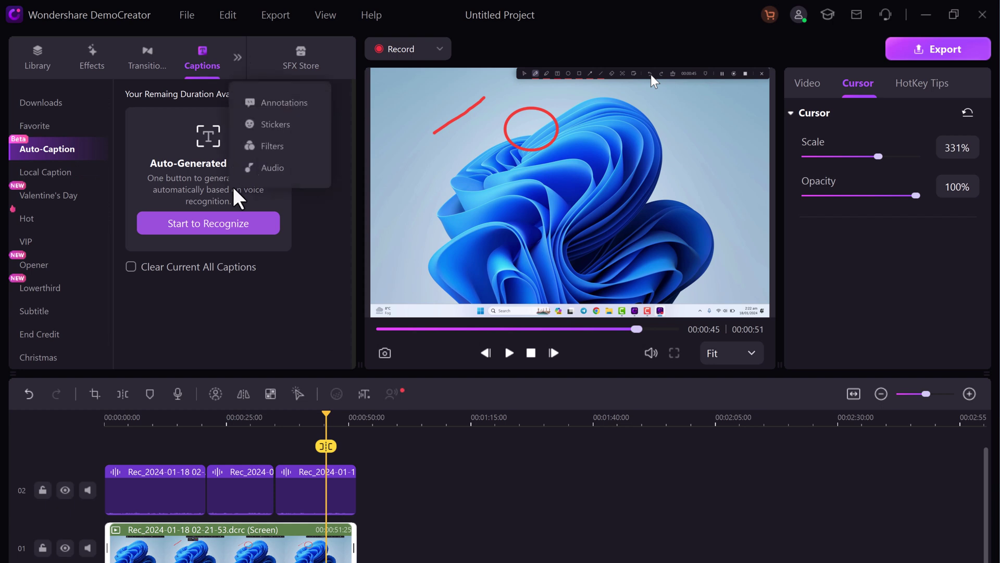
click(167, 493)
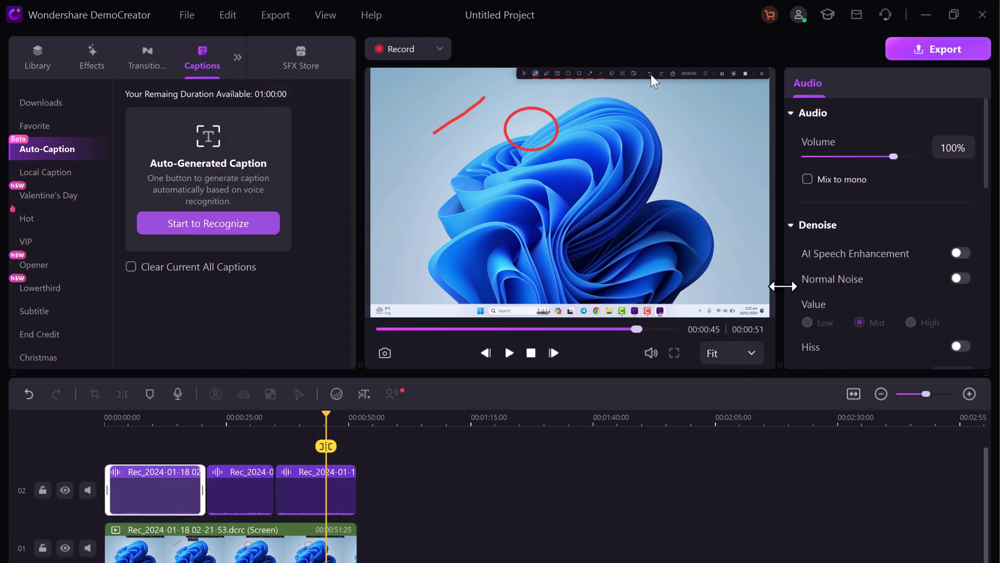
- Enable AI Speech Enhancement and Normal Noise denoising on each of the three track 02 microphone clips
click(960, 253)
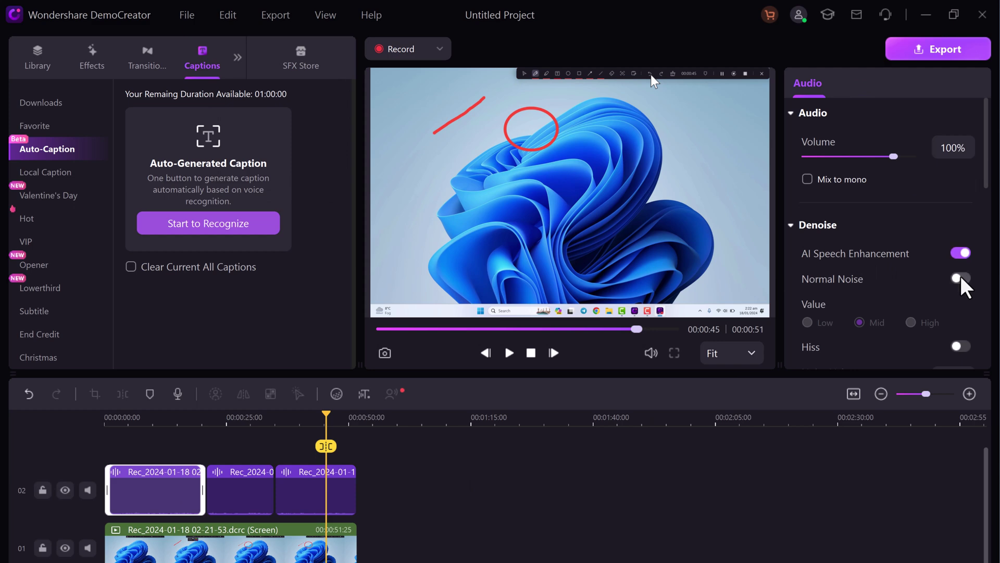
click(961, 278)
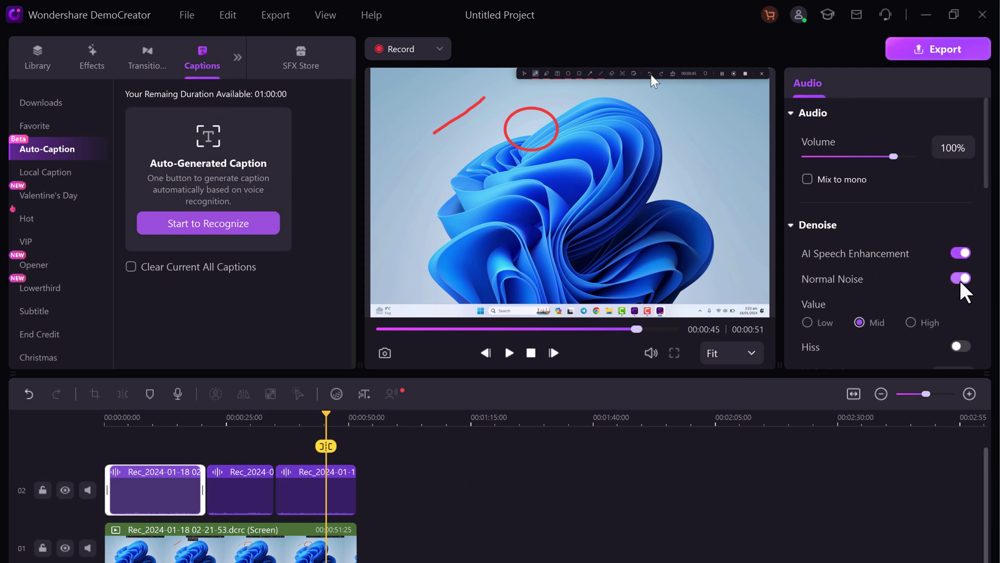
click(228, 494)
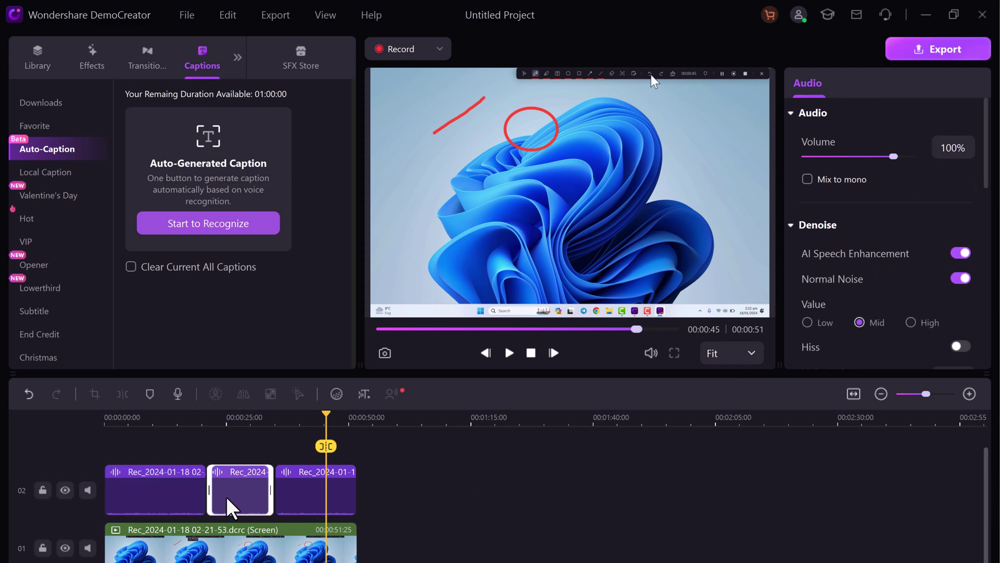
click(961, 278)
click(961, 253)
click(350, 508)
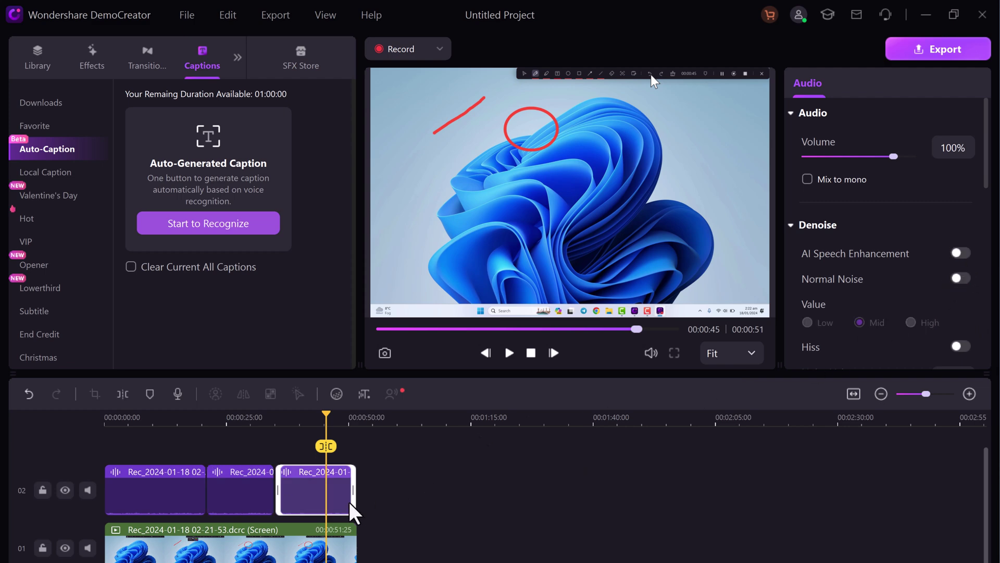
click(960, 253)
click(960, 278)
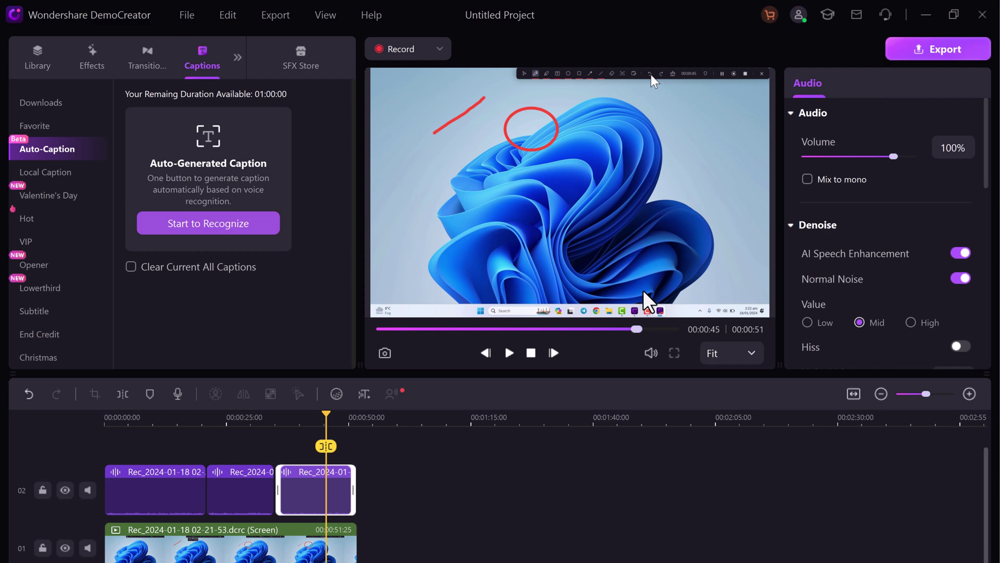
- Open the Export dialog and keep MP4 as the output format
click(915, 51)
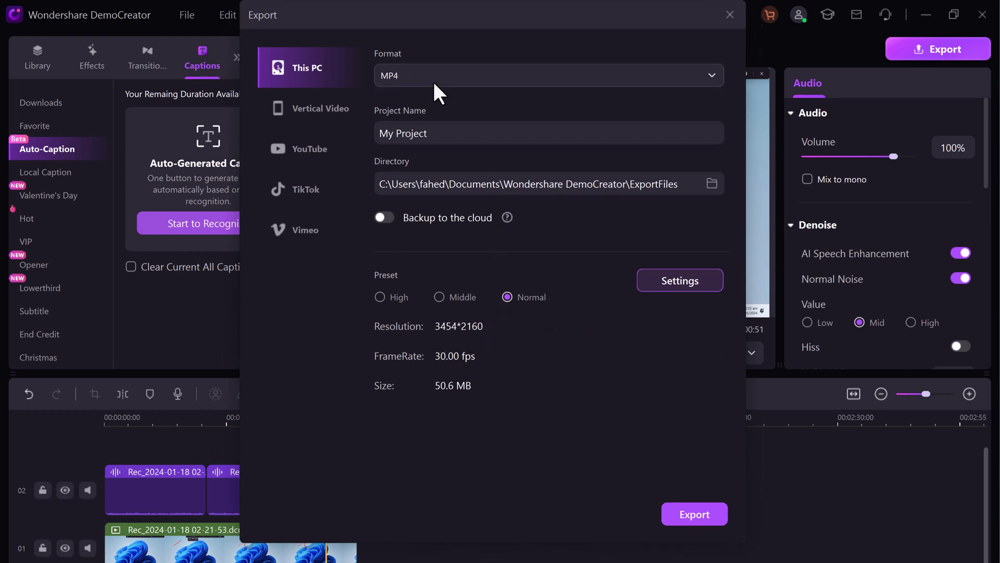
click(642, 74)
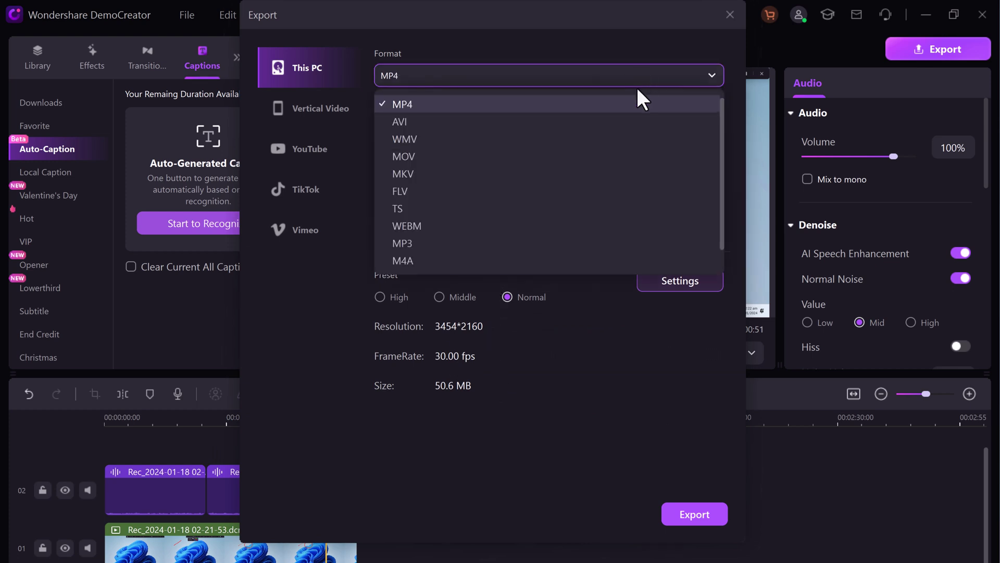
click(624, 381)
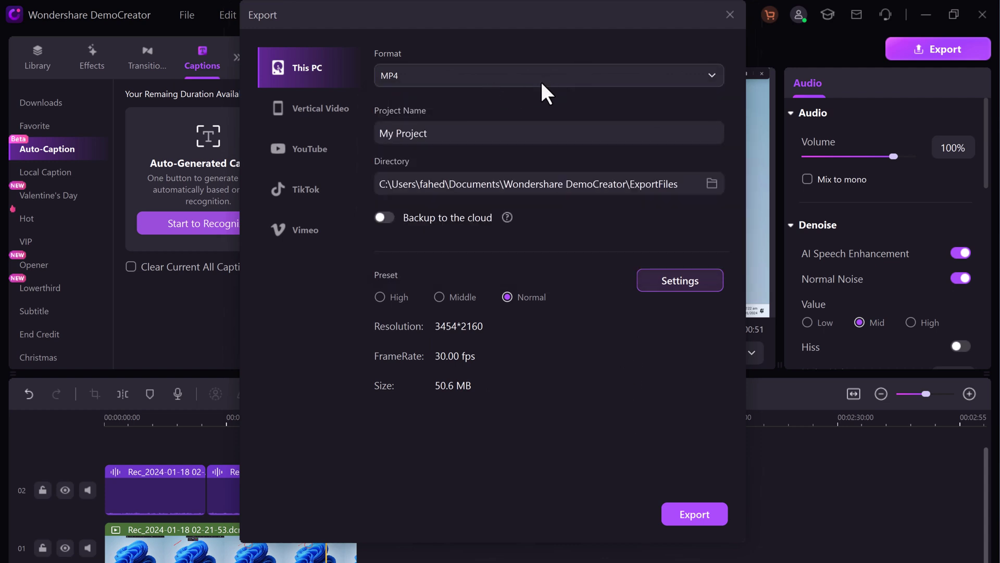
- Browse the Vertical Video, YouTube and TikTok options, then set This PC export quality to High
click(339, 114)
click(328, 149)
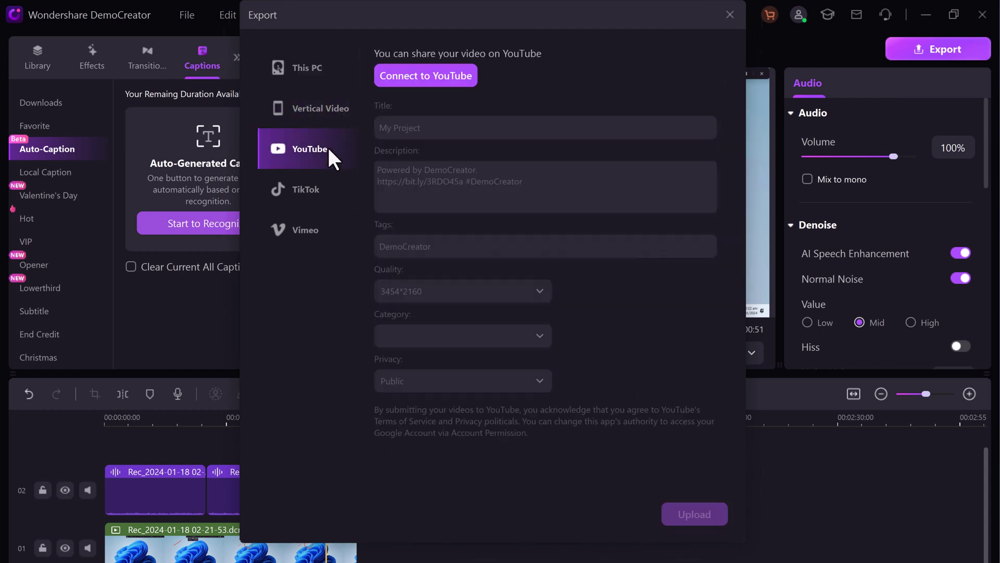
click(326, 196)
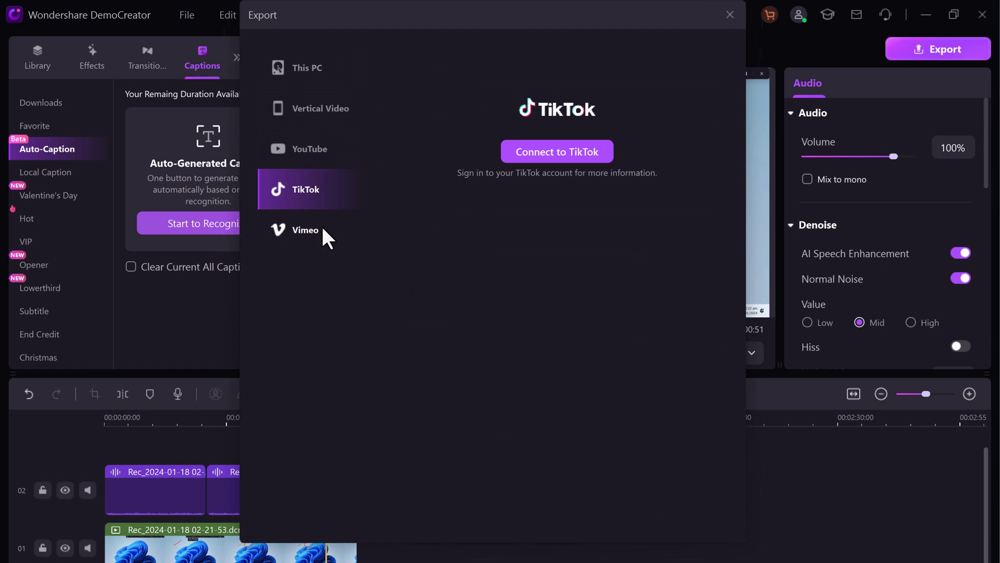
click(317, 67)
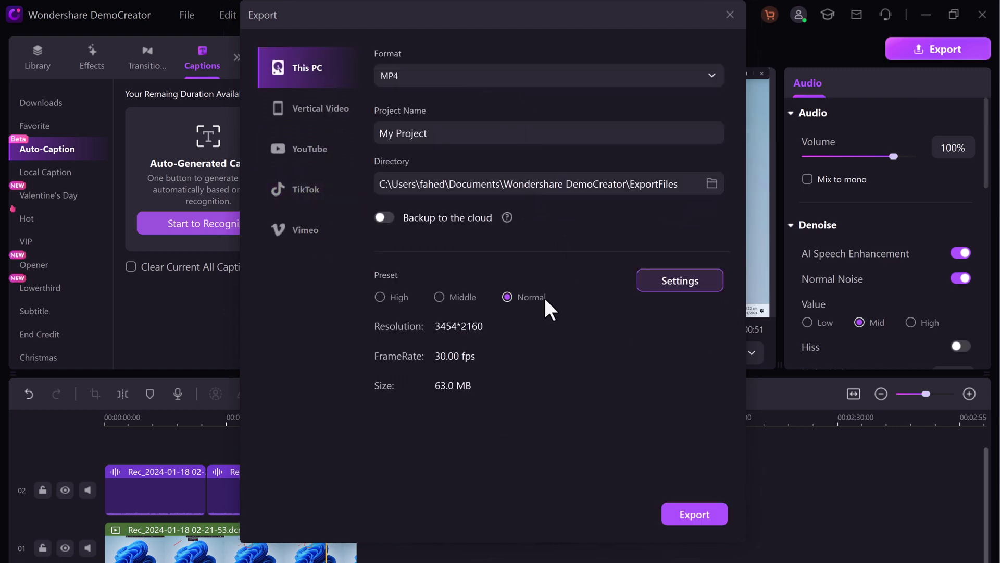
click(399, 300)
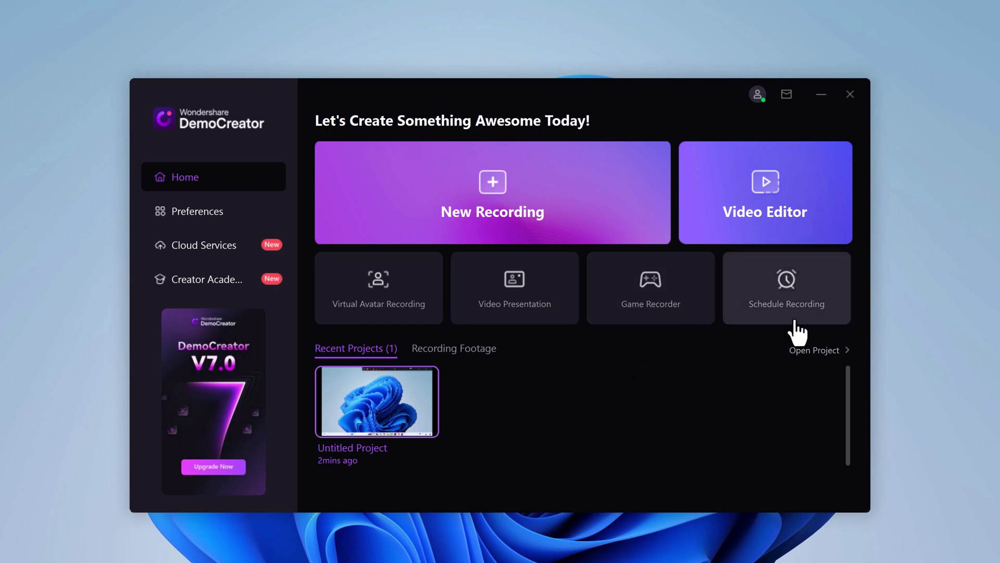
- Start a Game Mode recording with the Hill Climb Racing window as the target
click(661, 325)
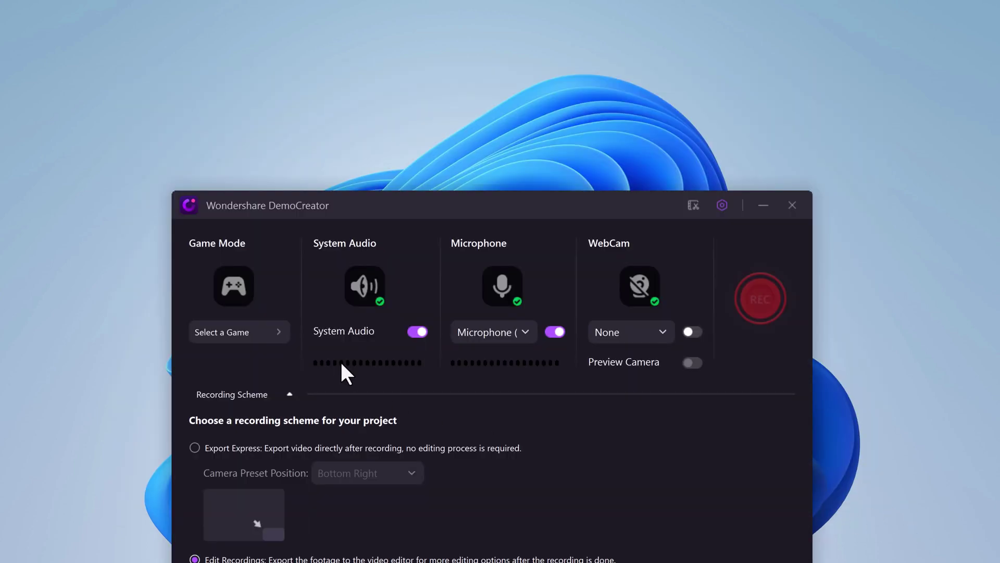
click(272, 334)
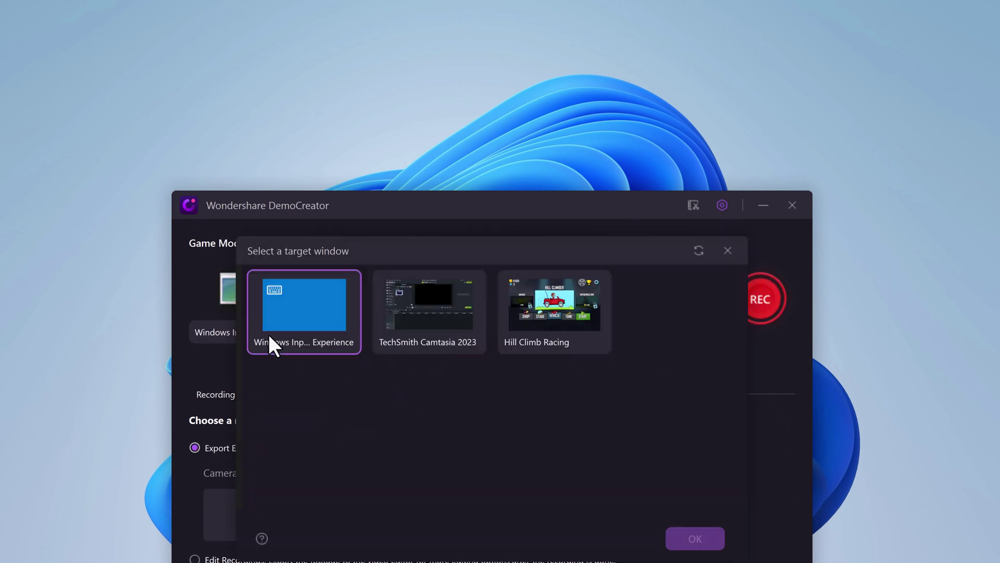
click(564, 311)
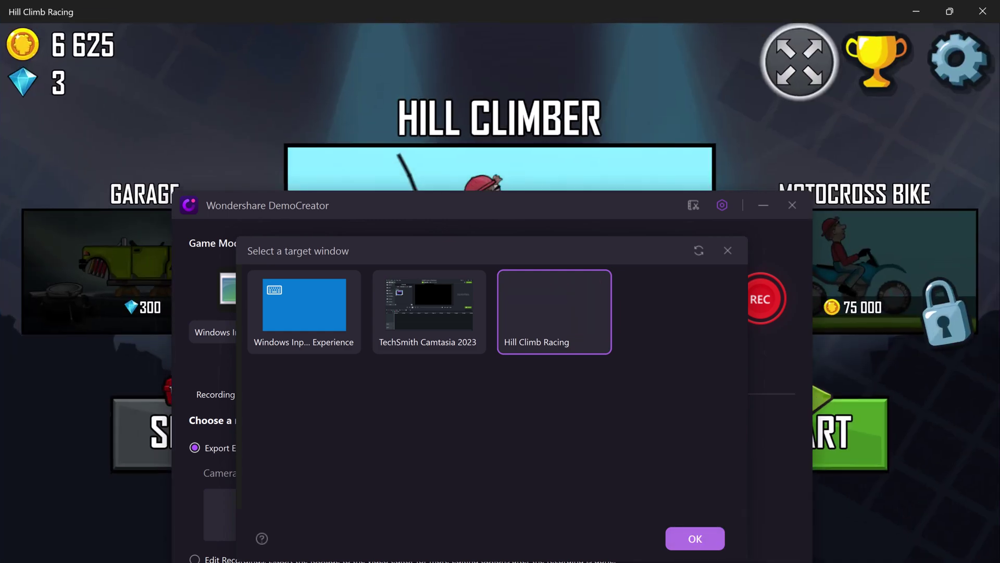
key(Return)
click(764, 312)
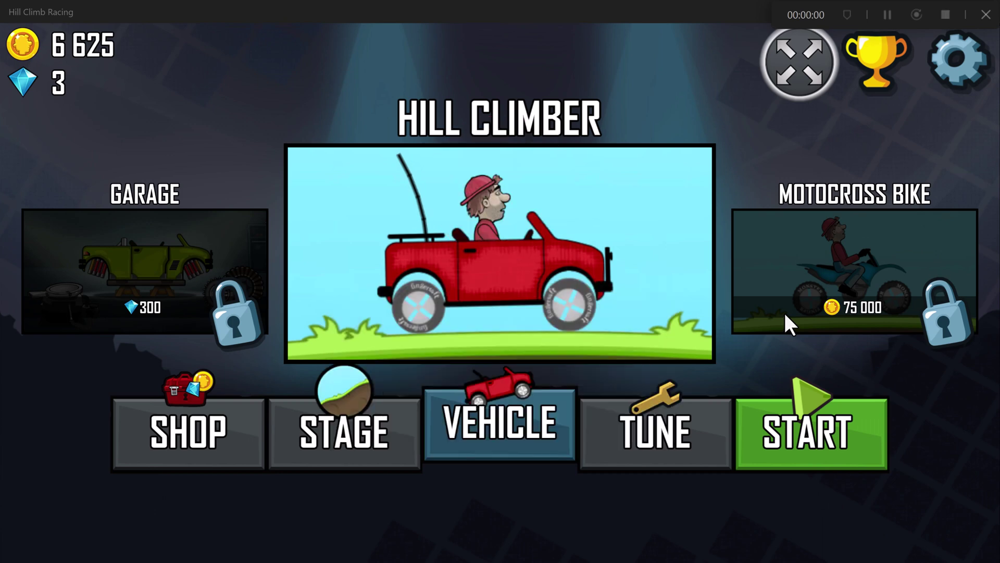
- Start Level 2, drive the red jeep past 300 m toward the 400 m goal, then stop recording
click(758, 425)
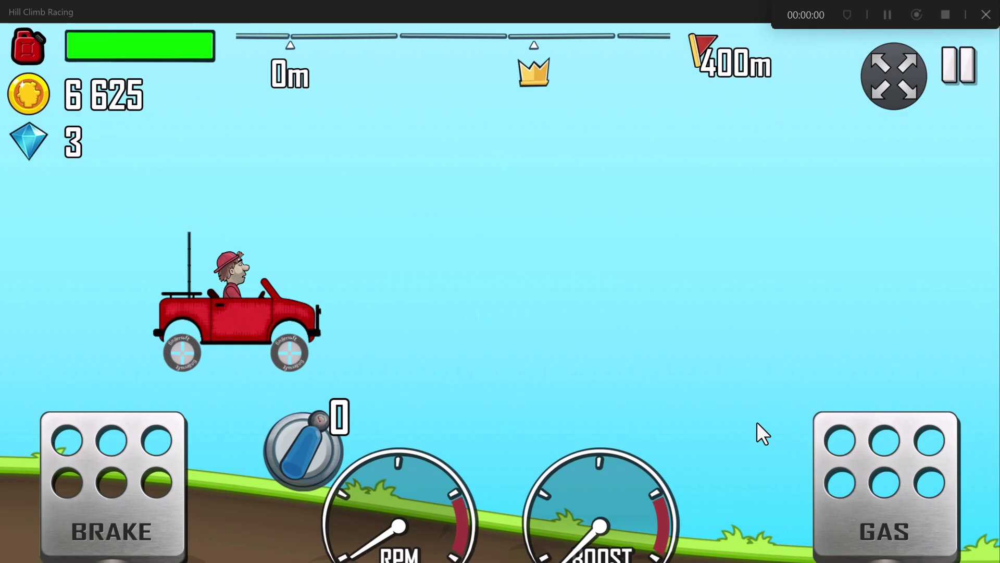
key(Right)
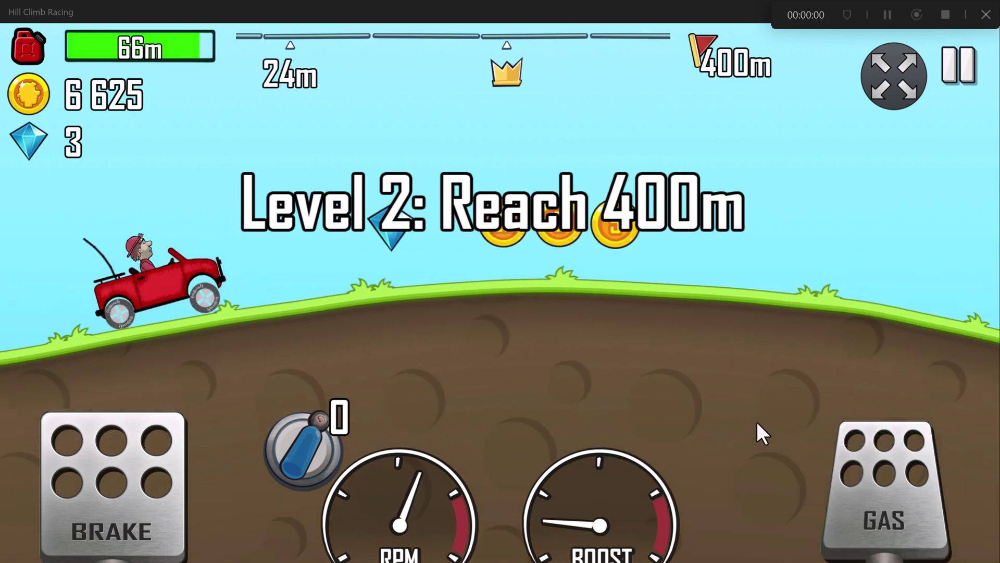
key(Right)
key(Right)
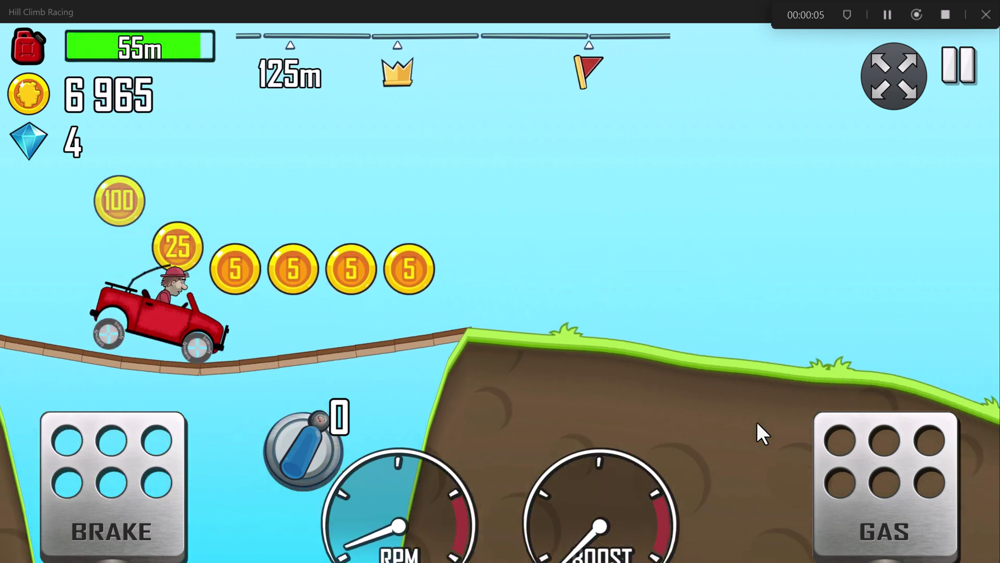
key(Right)
key(Right)
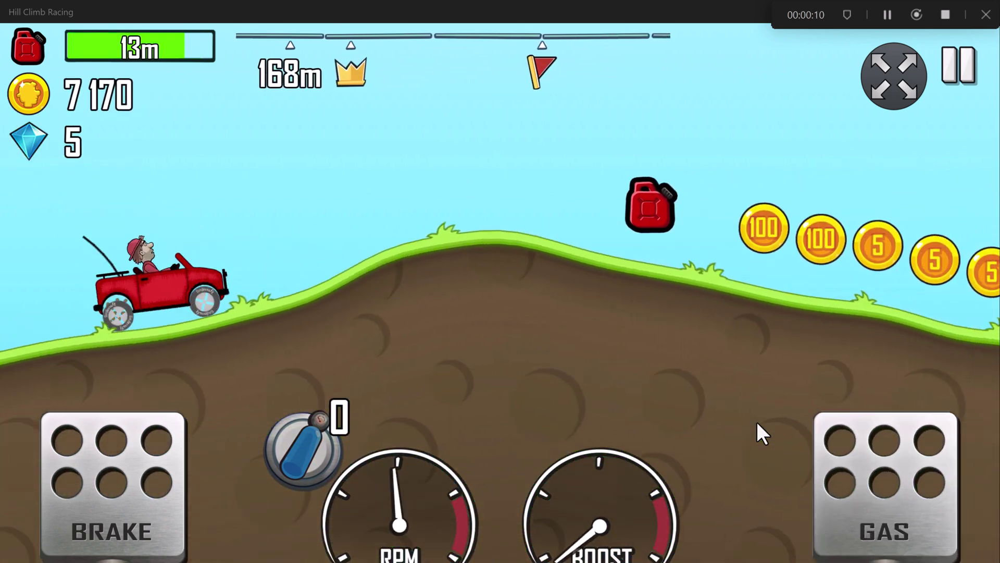
key(Right)
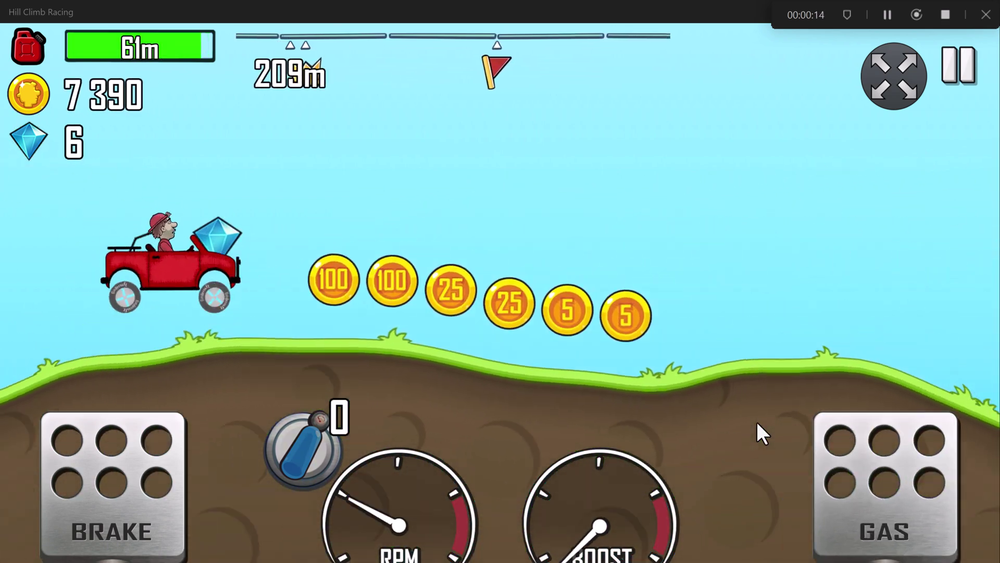
key(Right)
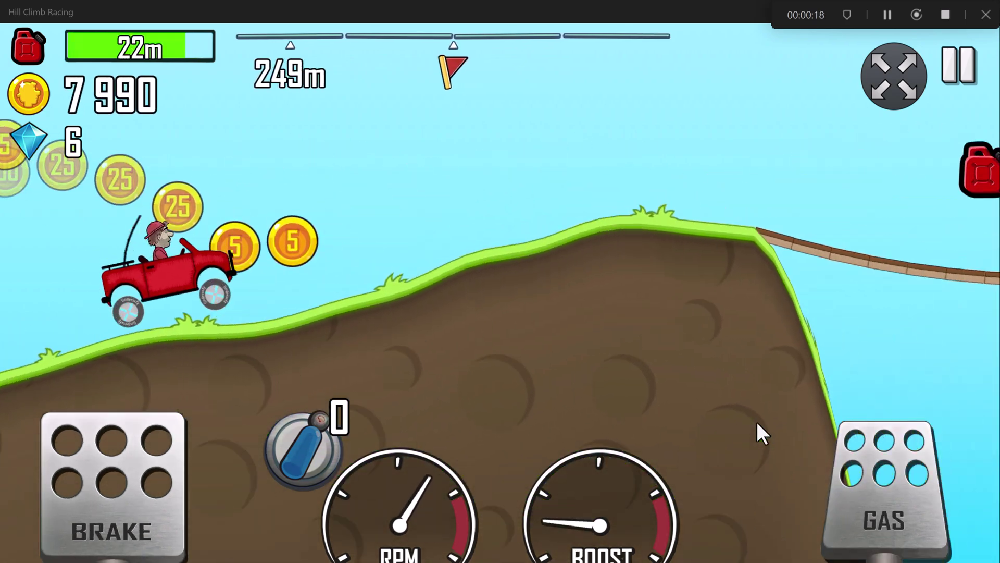
key(Right)
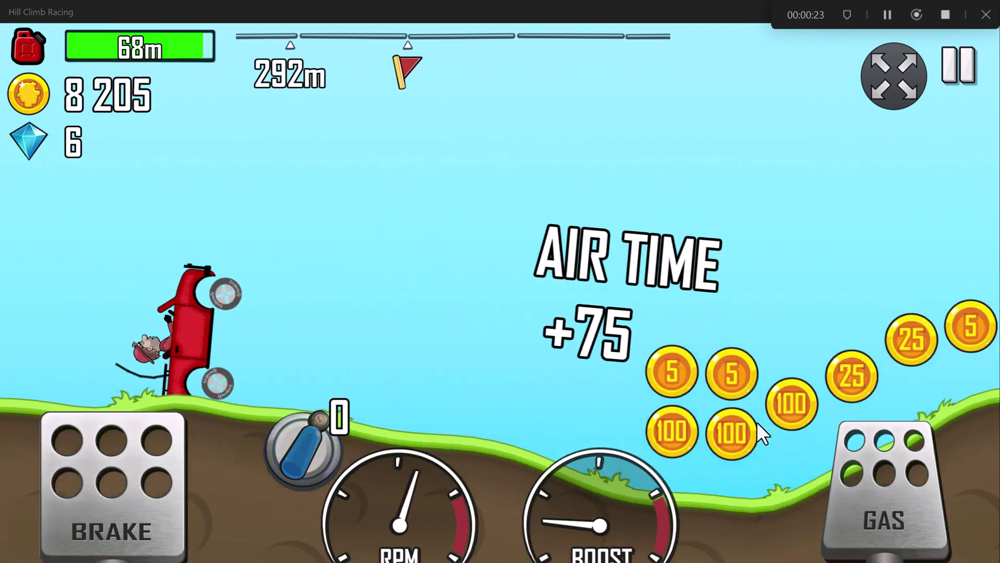
key(Right)
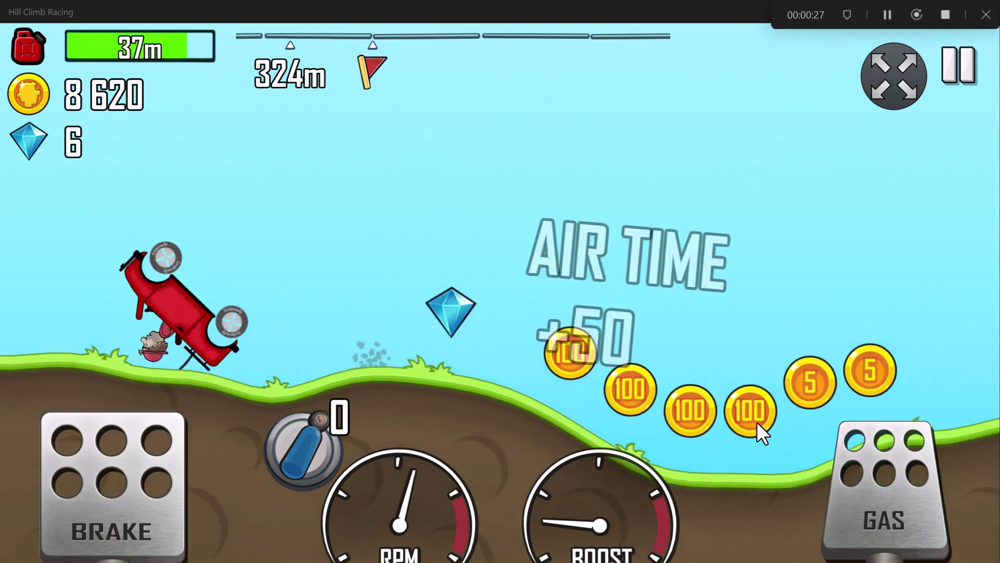
click(984, 17)
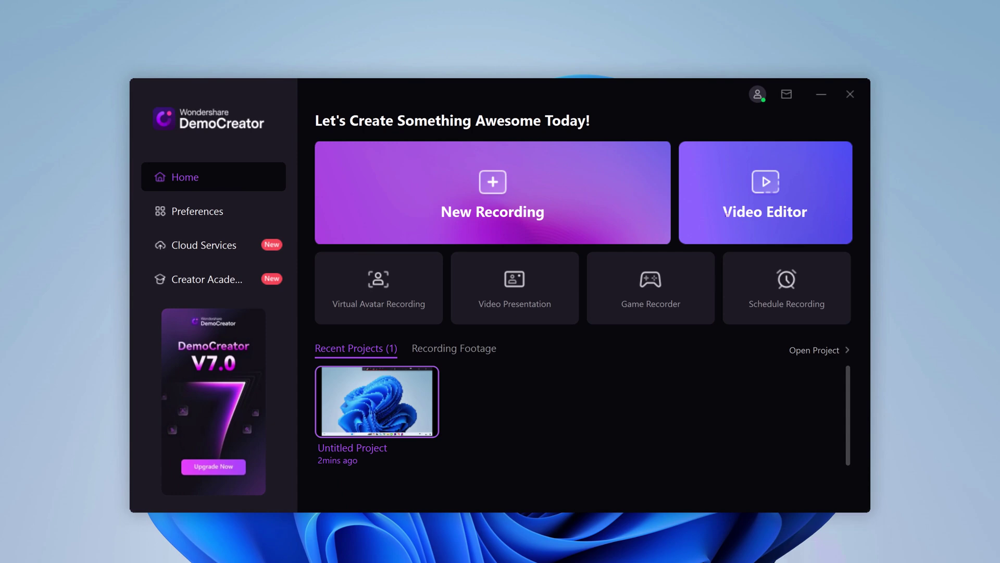
click(807, 322)
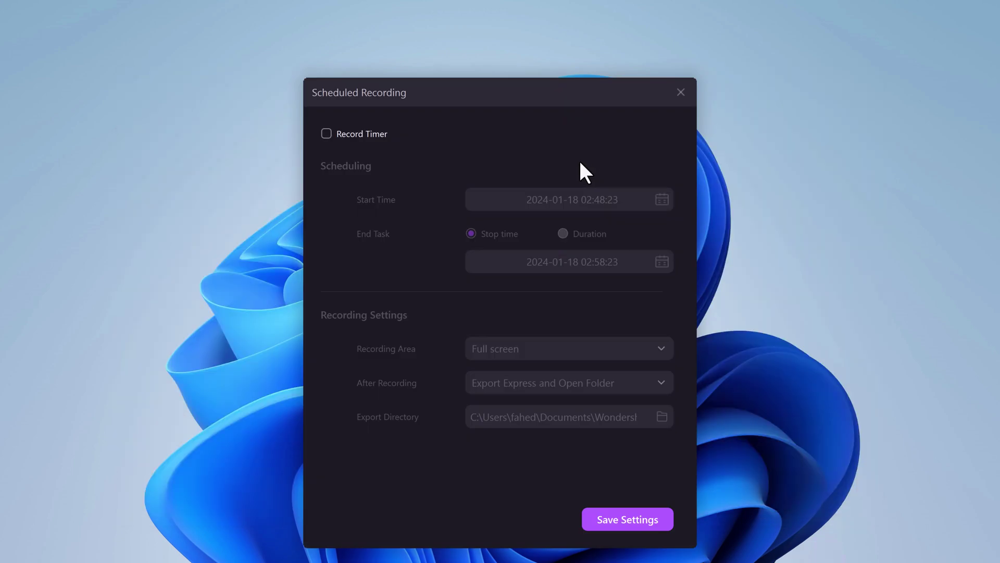
click(349, 133)
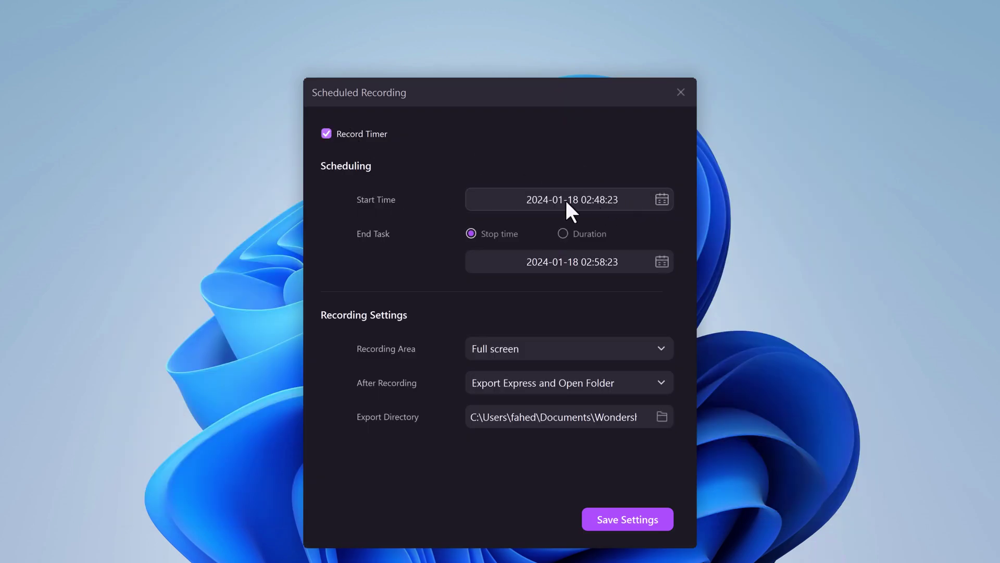
click(586, 233)
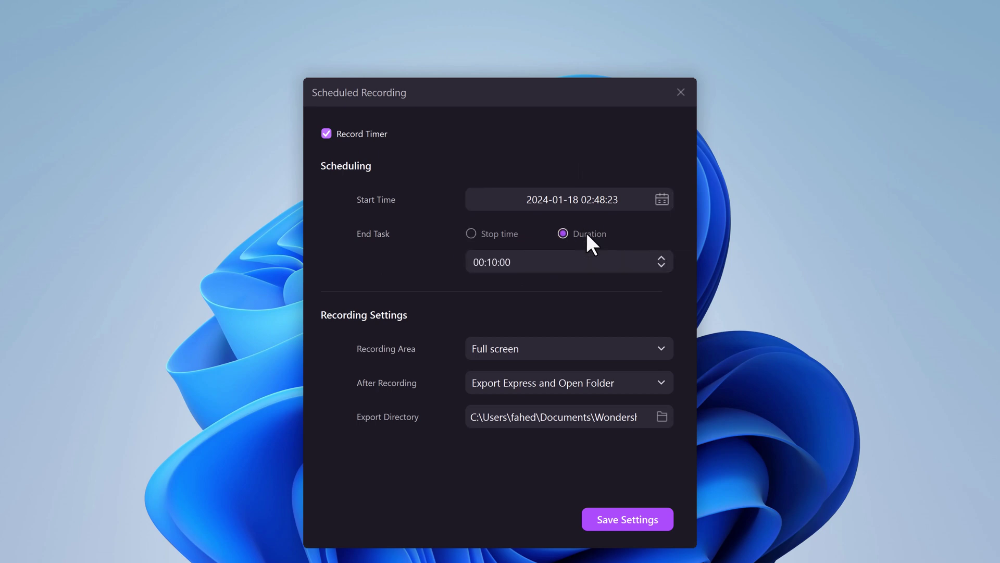
click(501, 235)
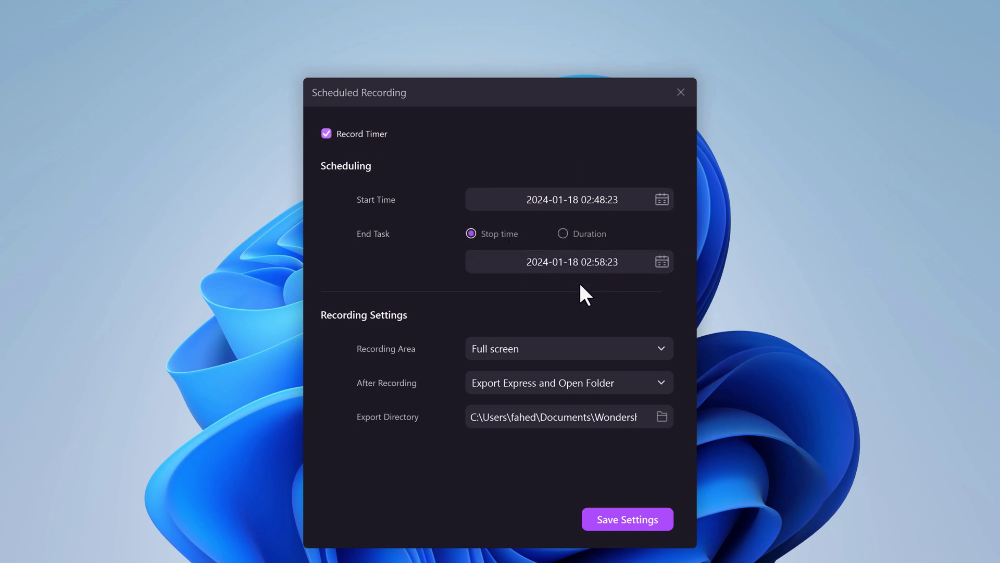
- Keep Full Screen as the recording area and export-and-open-folder as the after-recording action
click(513, 347)
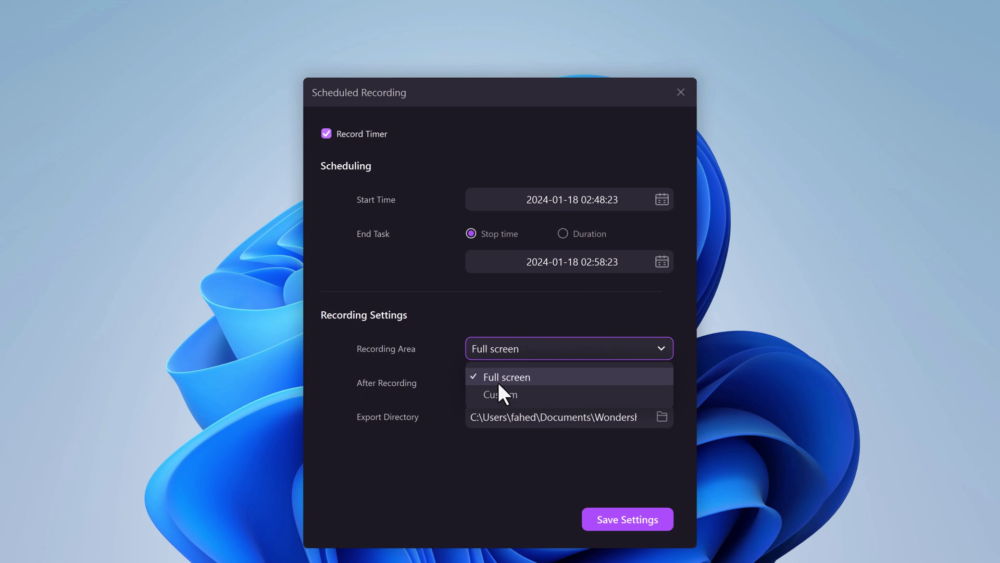
click(521, 338)
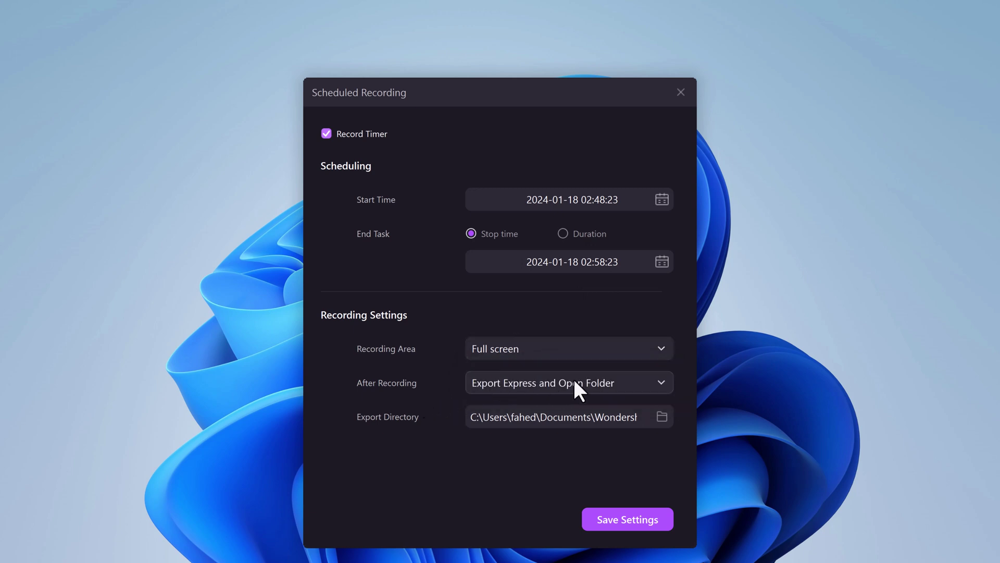
click(597, 382)
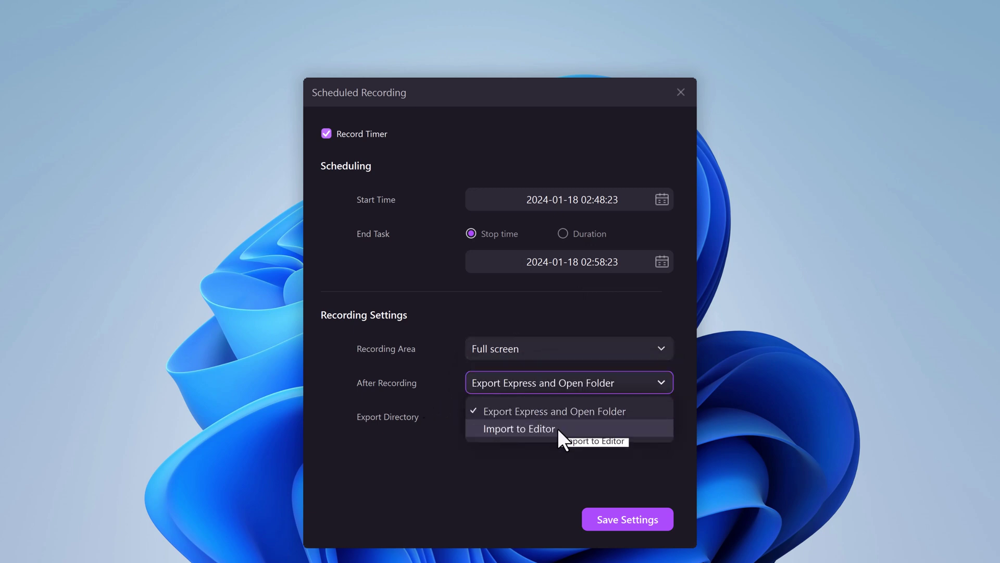
click(569, 318)
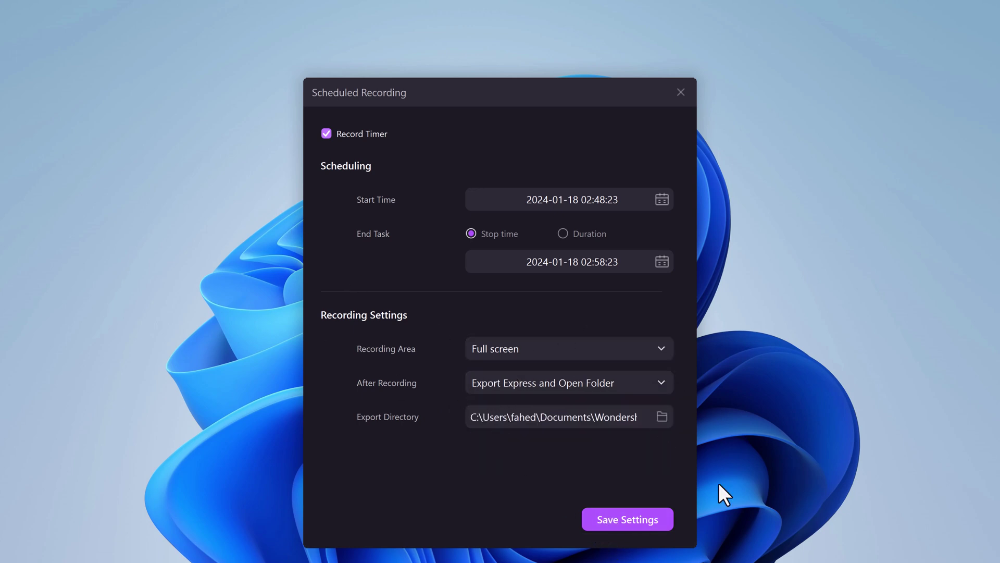
- Save the scheduled recording settings, glance at Recording Footage, then return to Recent Projects
click(681, 92)
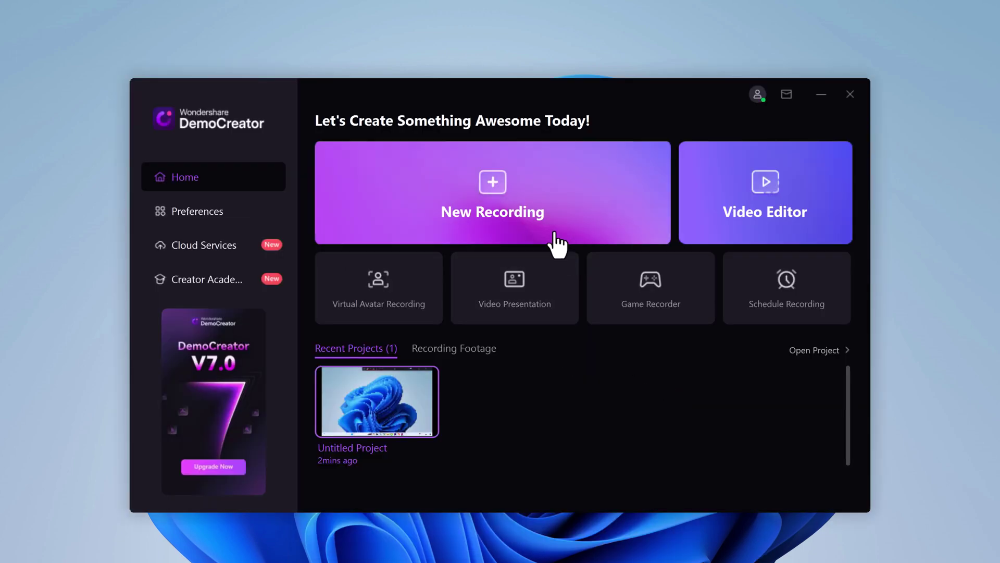
click(469, 350)
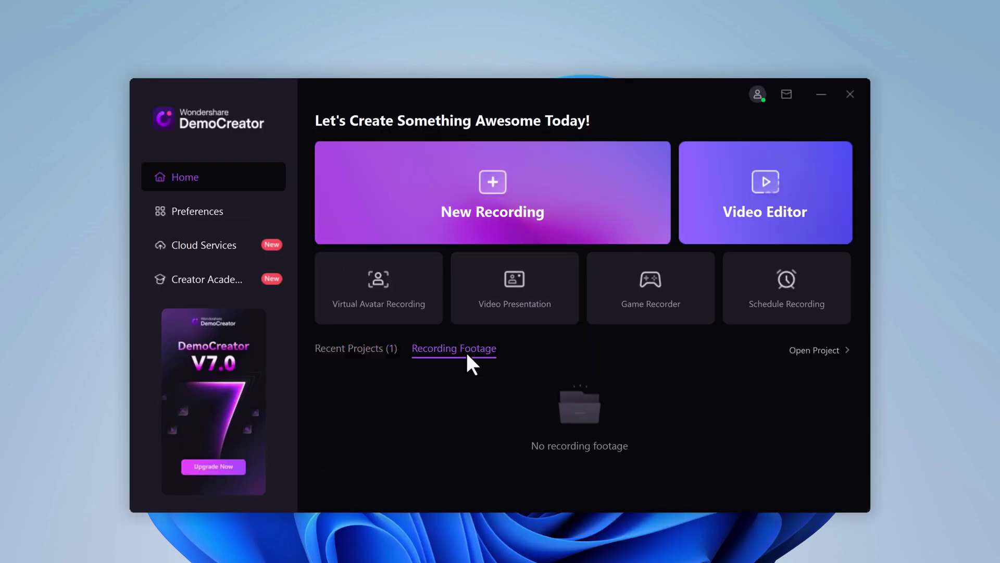
click(386, 349)
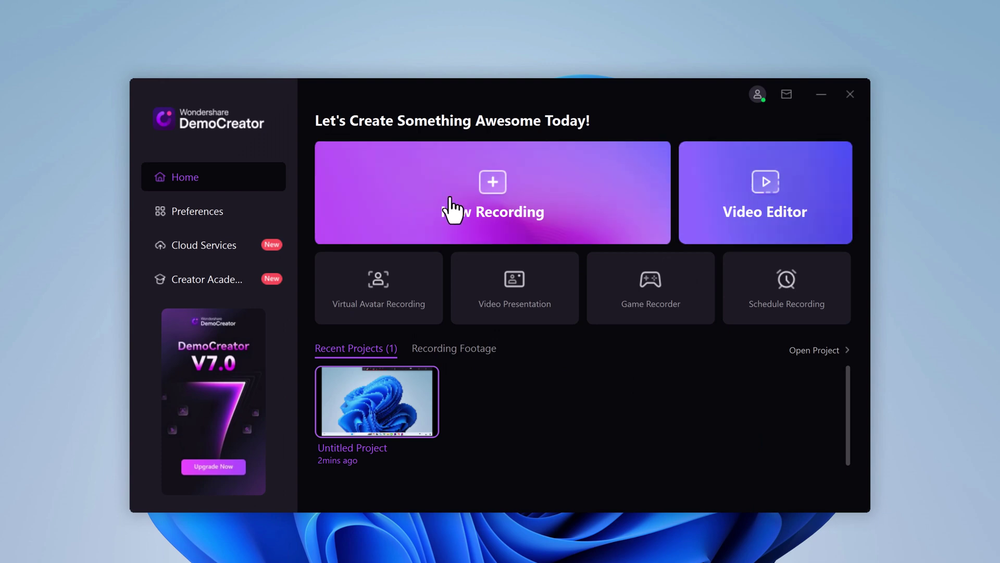